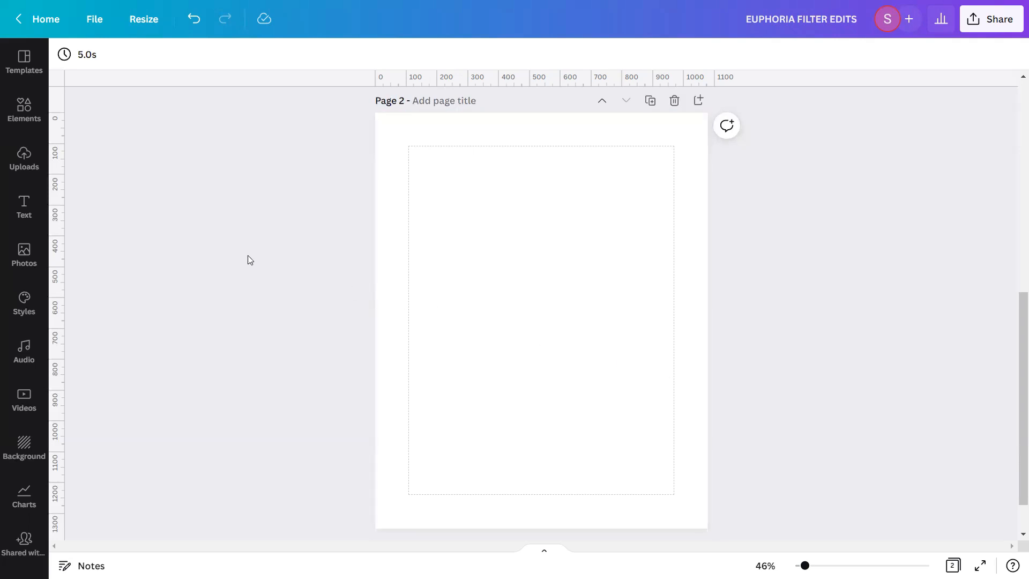
Add the uploaded portrait of the smiling woman in a pink hoodie to page 2 and set it as the page background
{"action": "left_click", "coordinate": [5, 160]}
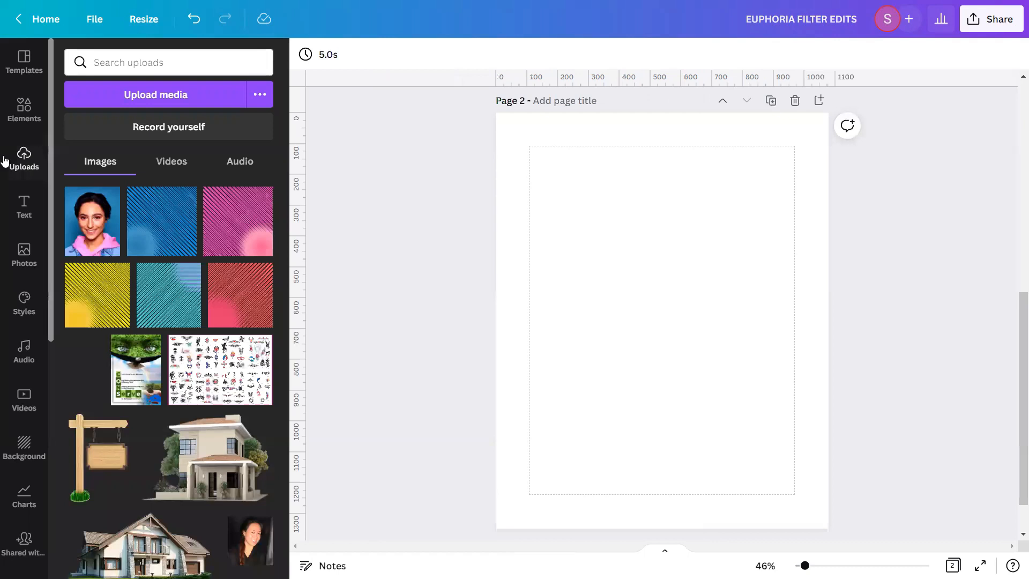
{"action": "left_click", "coordinate": [92, 224]}
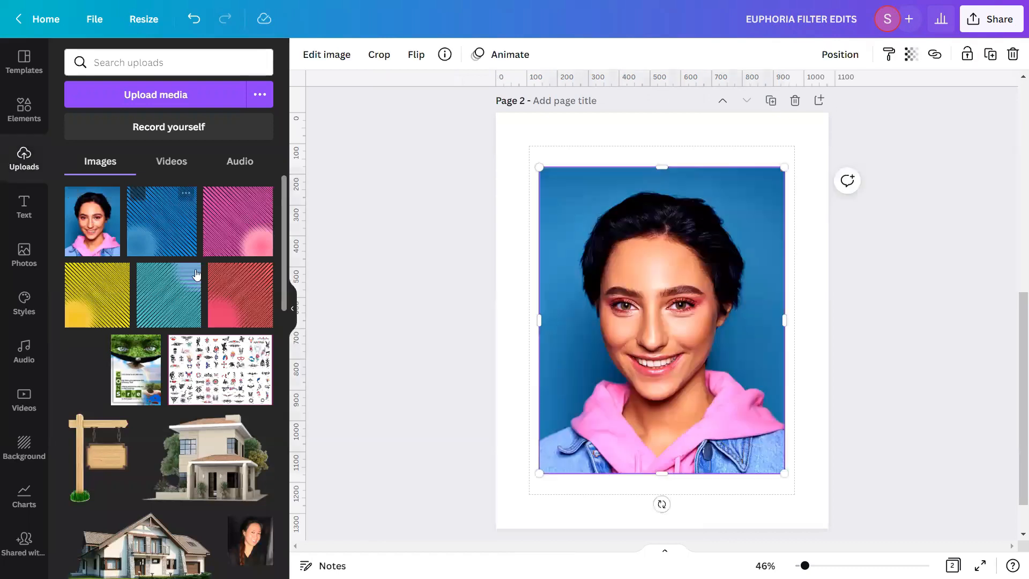
{"action": "left_click", "coordinate": [292, 310]}
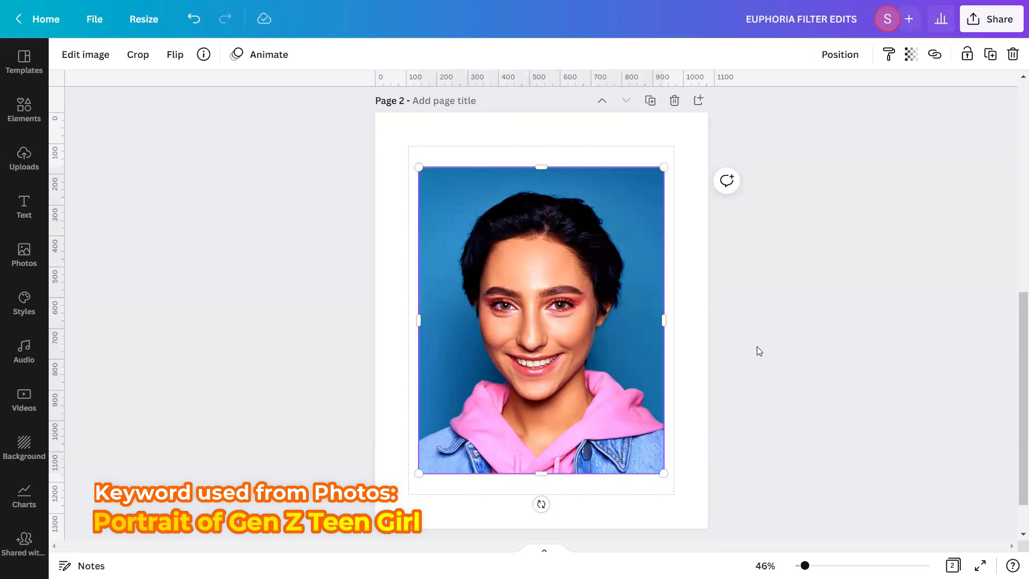
{"action": "right_click", "coordinate": [627, 338]}
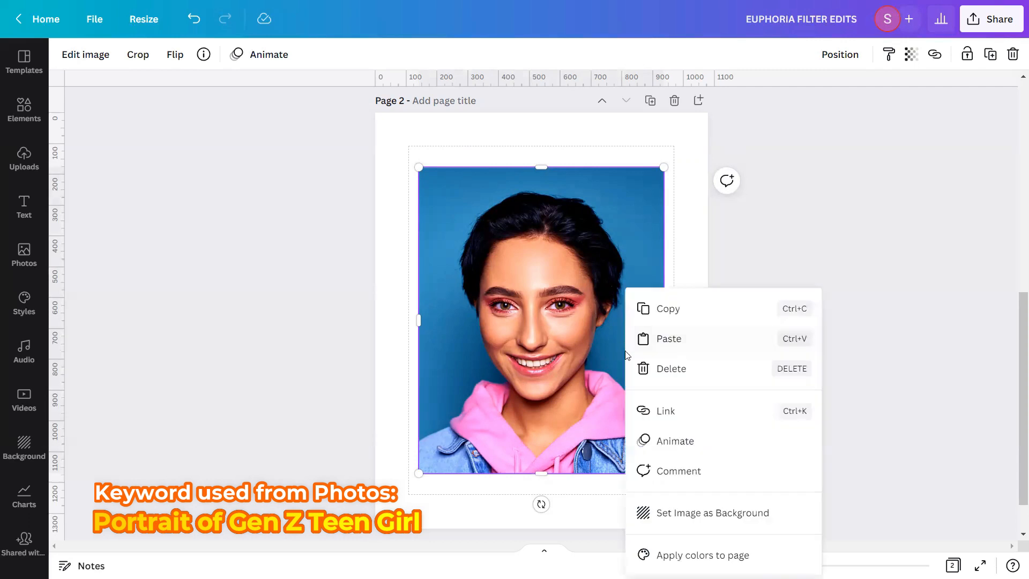
{"action": "left_click", "coordinate": [675, 513]}
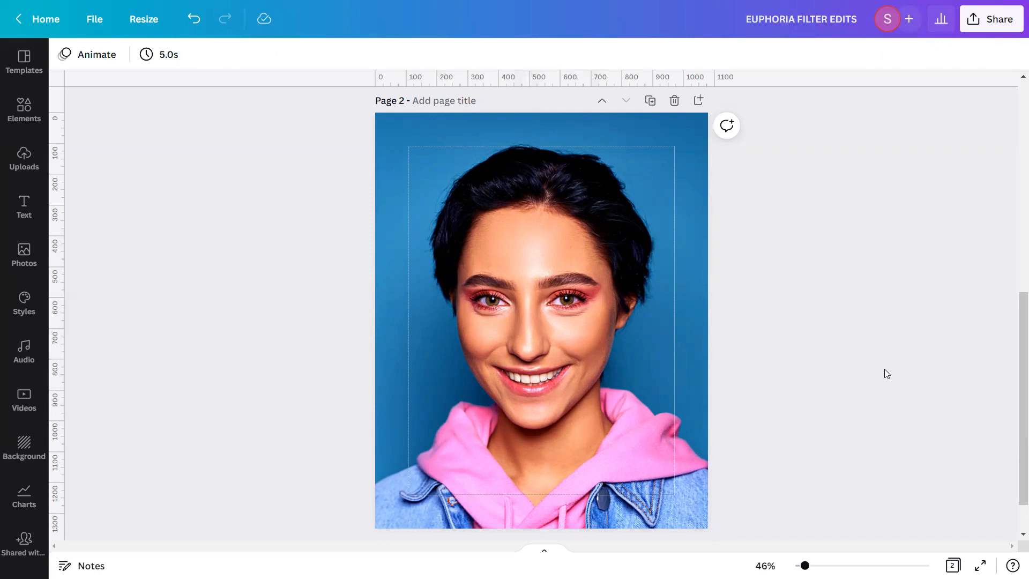
Choose the Marmalade preset of the ColorMix effect for the background portrait
{"action": "left_click", "coordinate": [503, 373]}
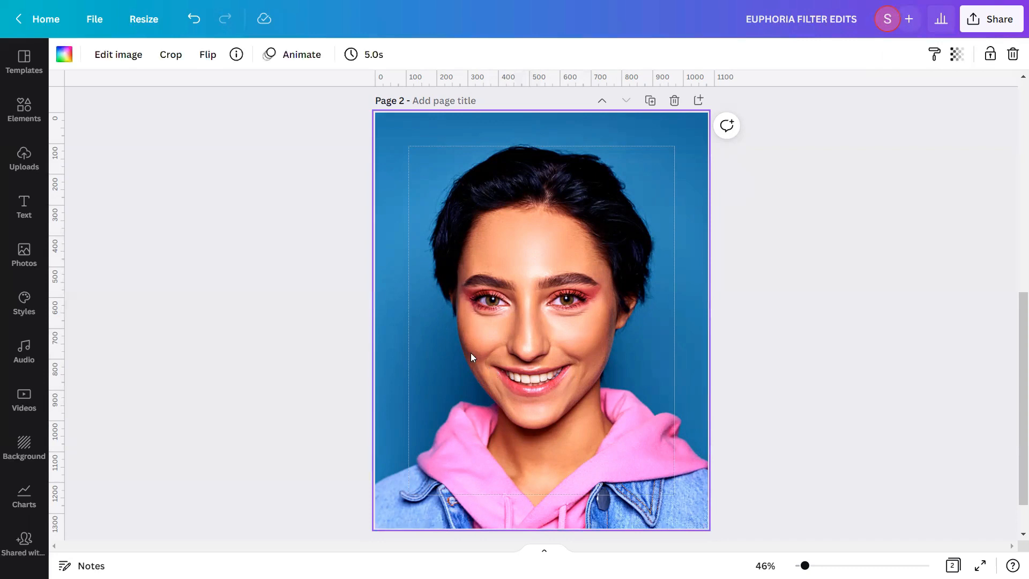
{"action": "left_click", "coordinate": [123, 55]}
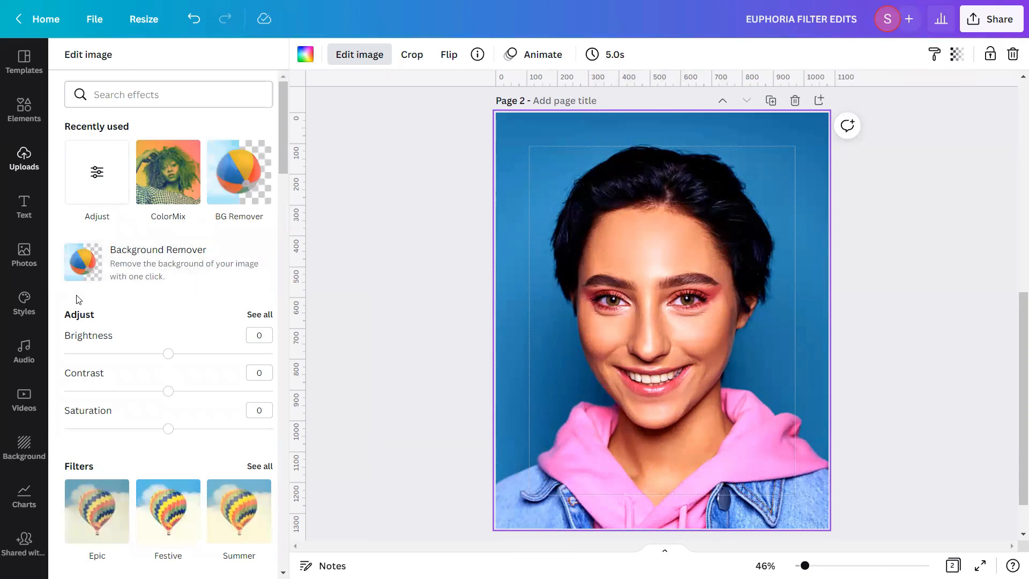
{"action": "scroll", "coordinate": [75, 297], "scroll_direction": "down", "scroll_amount": 2}
{"action": "scroll", "coordinate": [76, 300], "scroll_direction": "down", "scroll_amount": 15}
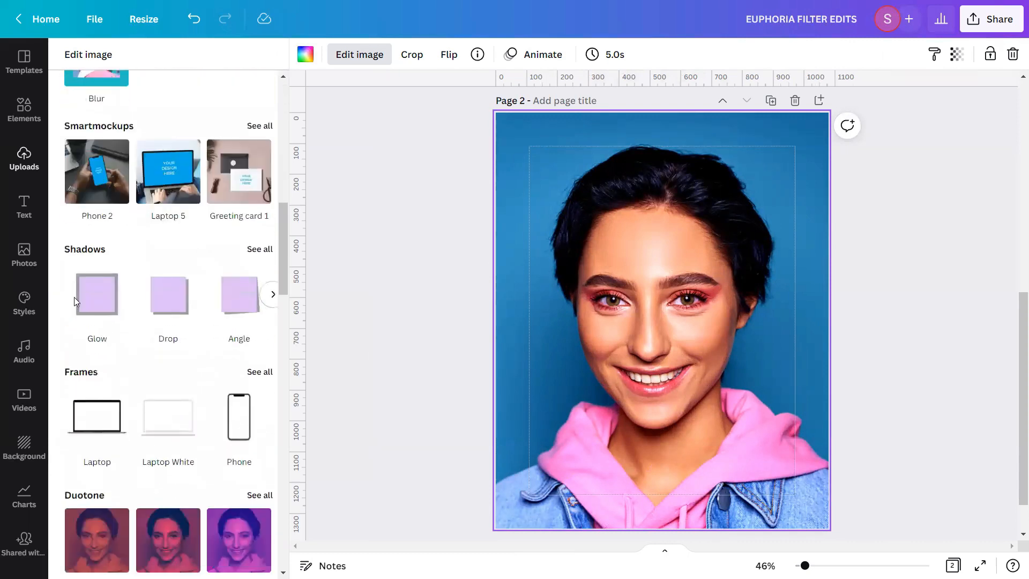
{"action": "scroll", "coordinate": [75, 299], "scroll_direction": "down", "scroll_amount": 12}
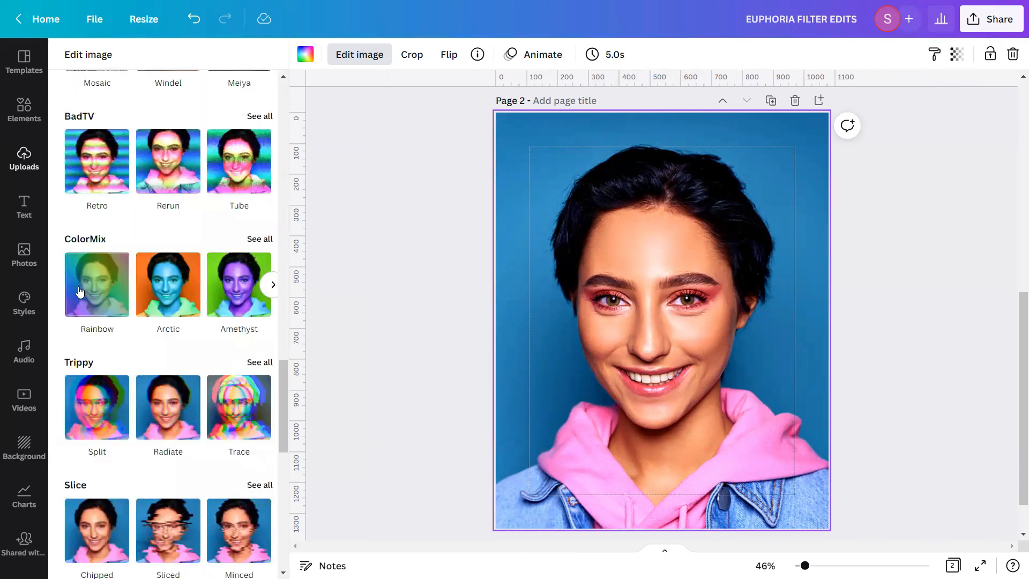
{"action": "left_click", "coordinate": [260, 238]}
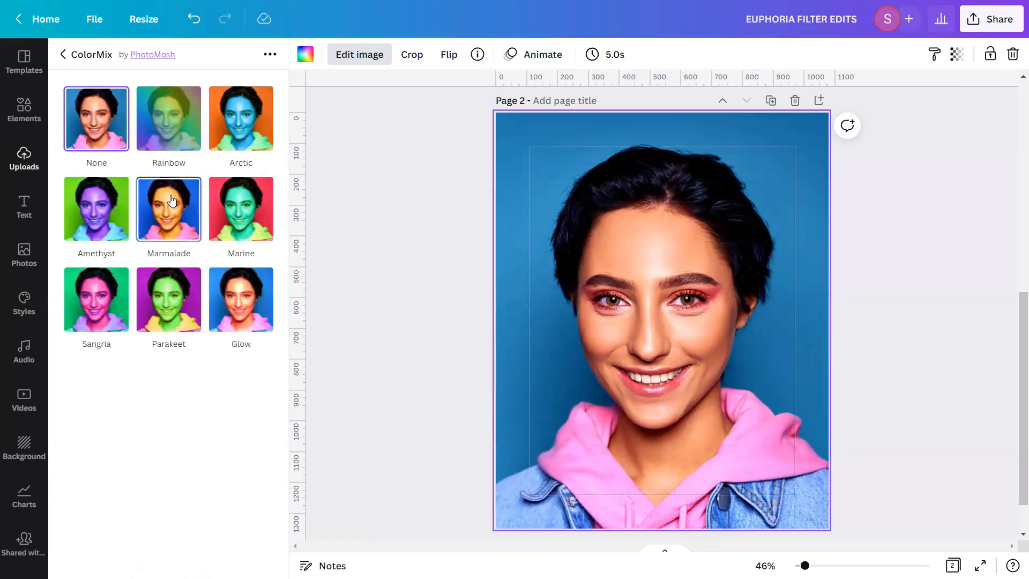
{"action": "left_click", "coordinate": [183, 225]}
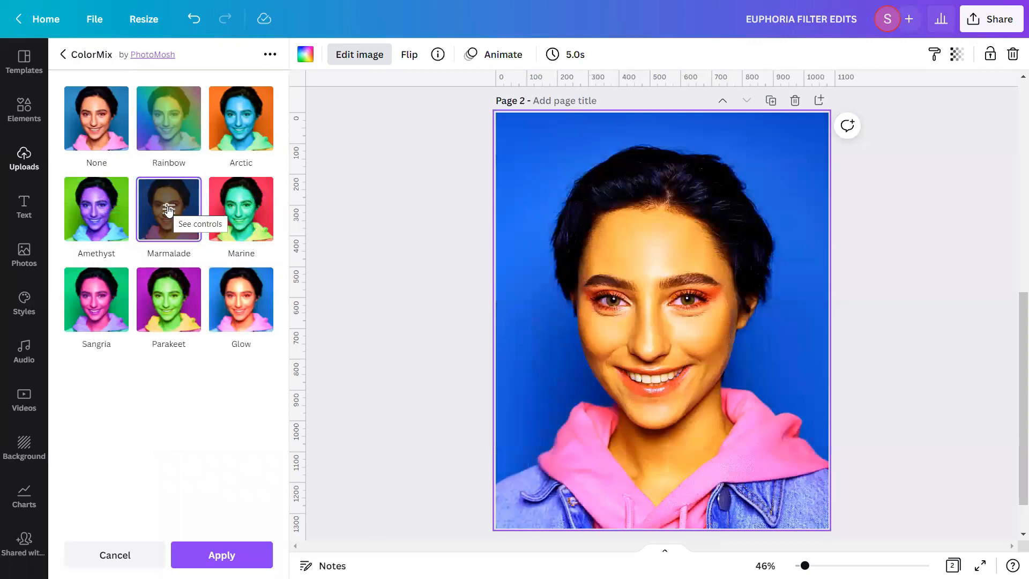
Set the Marmalade effect's saturation to 0.4, apply it to the portrait and deselect the image
{"action": "left_click", "coordinate": [168, 210]}
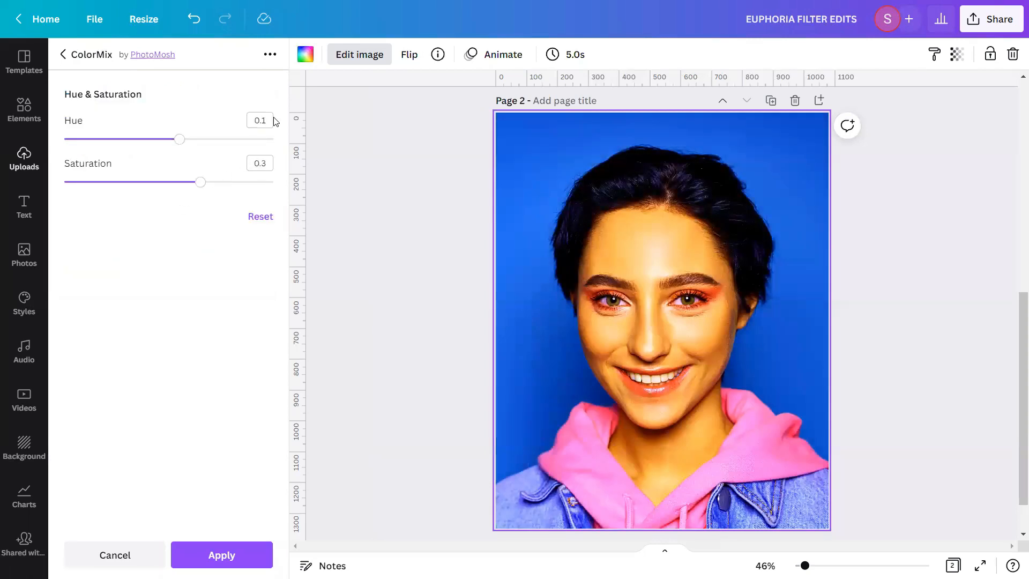
{"action": "left_click", "coordinate": [263, 162]}
{"action": "type", "text": "0.4"}
{"action": "left_click", "coordinate": [217, 300]}
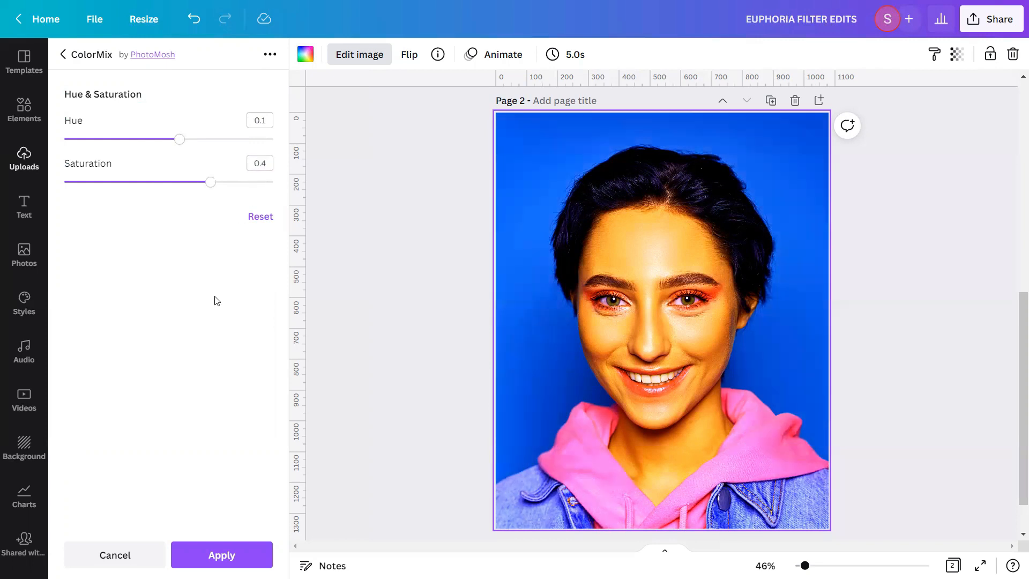
{"action": "left_click", "coordinate": [190, 557]}
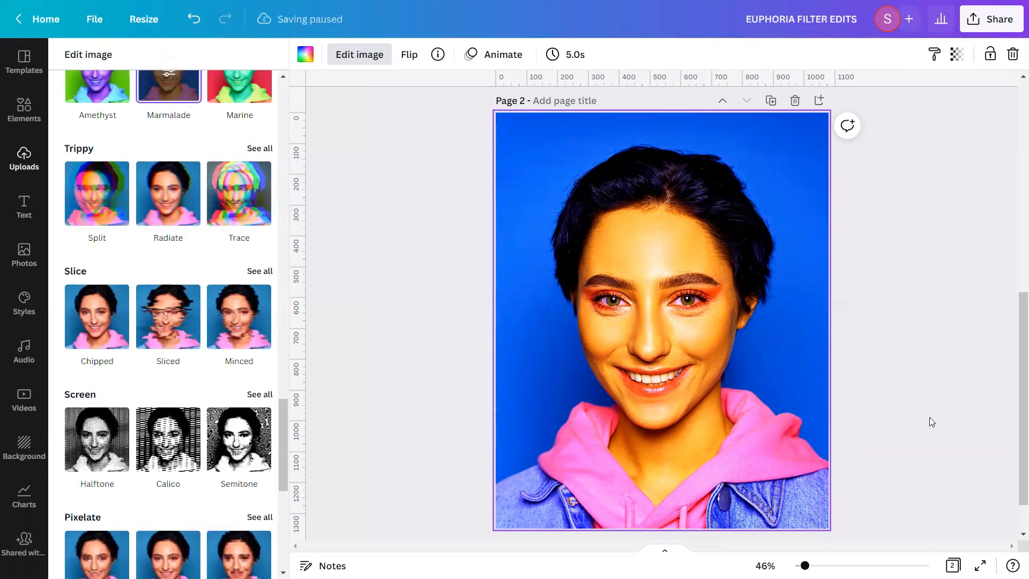
{"action": "left_click", "coordinate": [929, 417]}
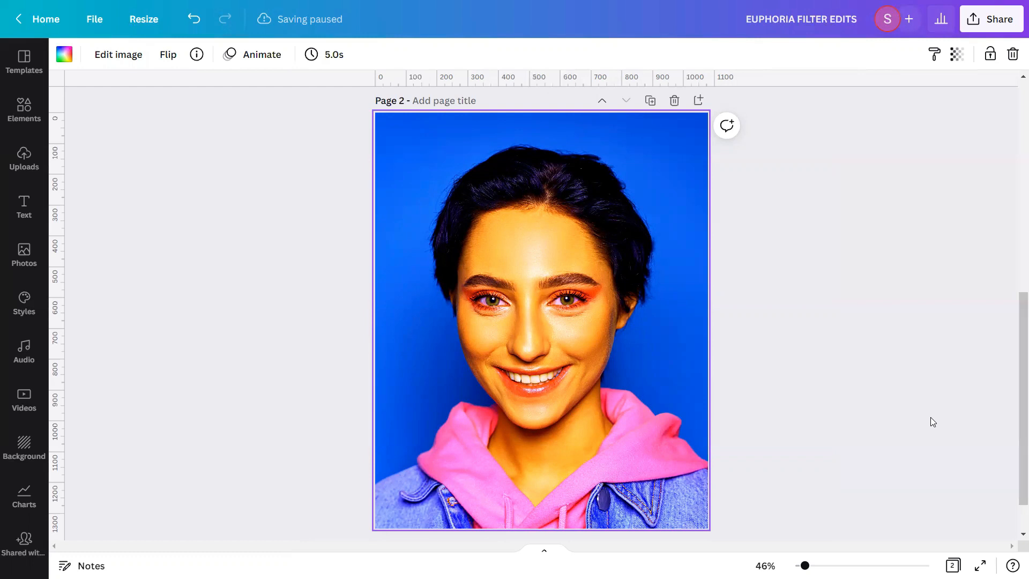
{"action": "left_click", "coordinate": [930, 417]}
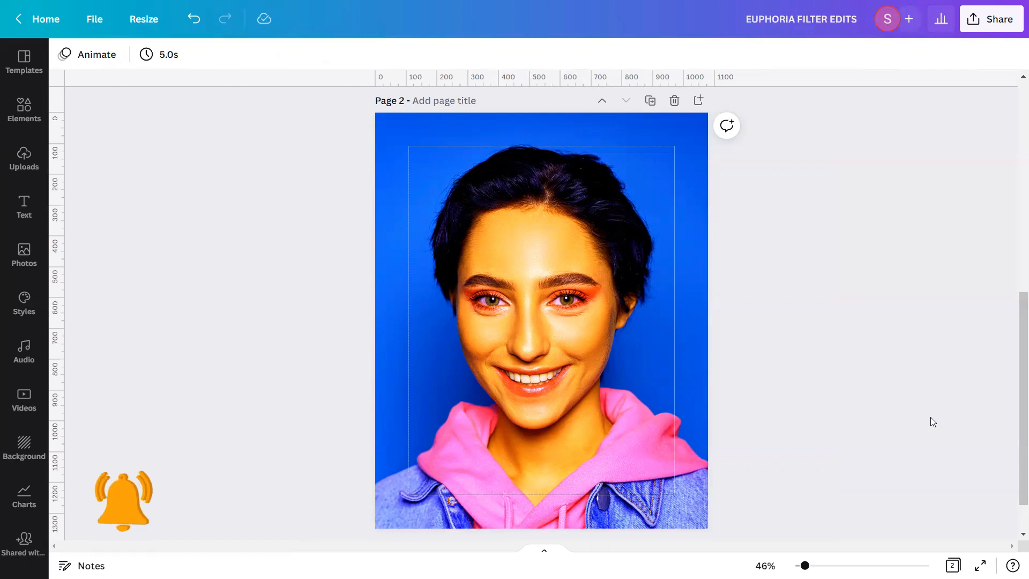
Adjust the background portrait with brightness -30, saturation 80 and tint 28
{"action": "left_click", "coordinate": [598, 387]}
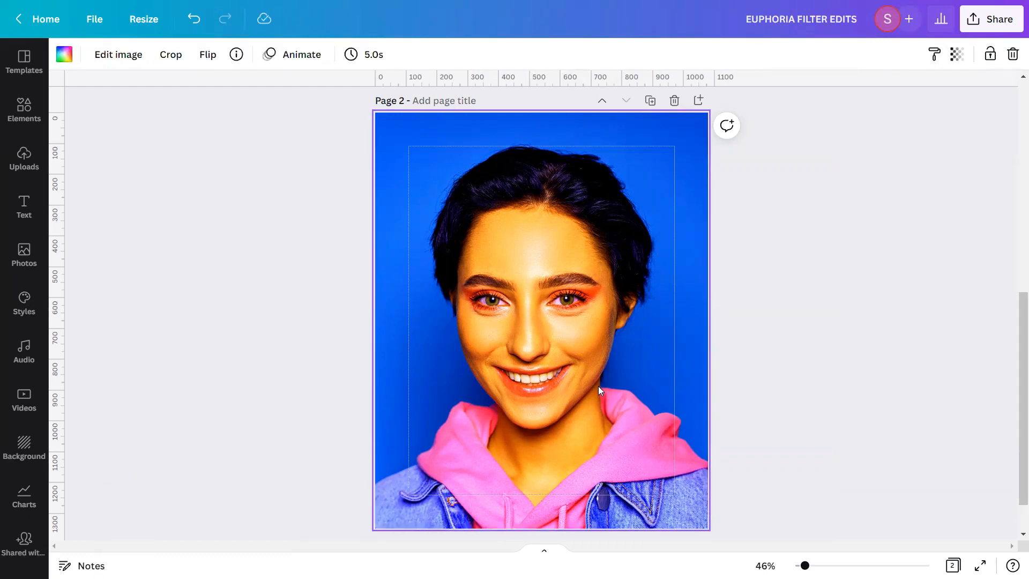
{"action": "left_click", "coordinate": [131, 63]}
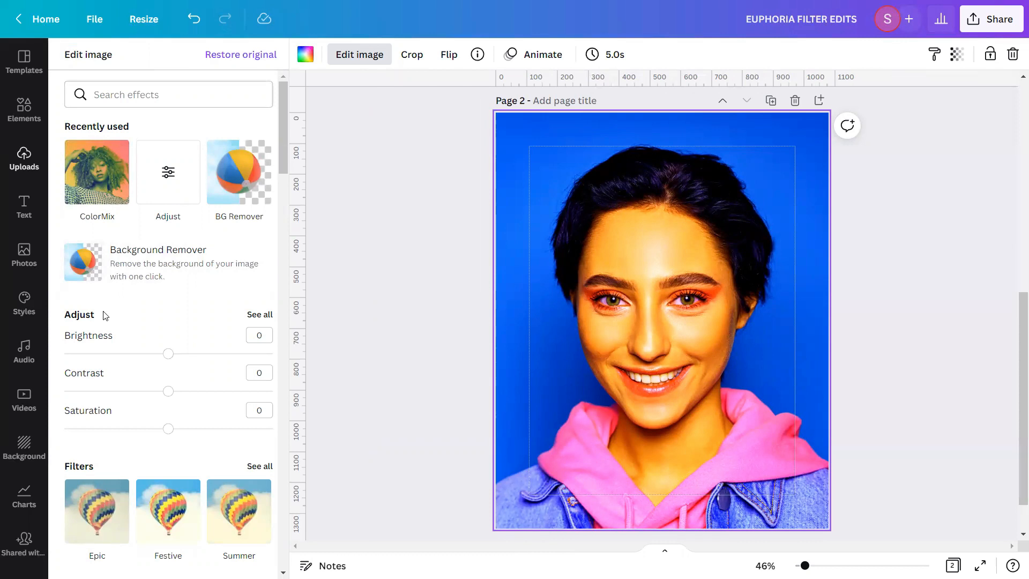
{"action": "left_click", "coordinate": [260, 314]}
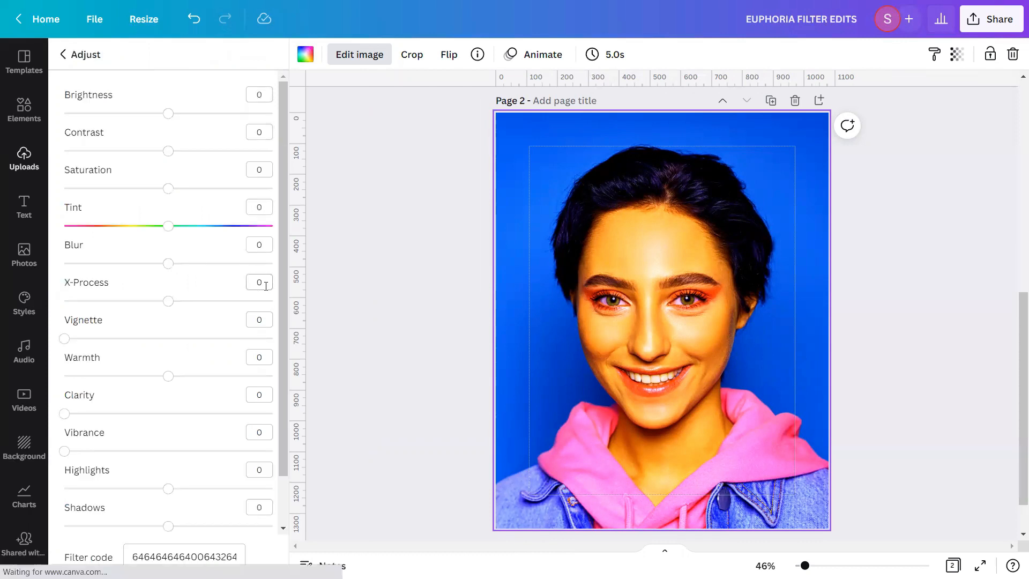
{"action": "left_click", "coordinate": [264, 92]}
{"action": "type", "text": "-30"}
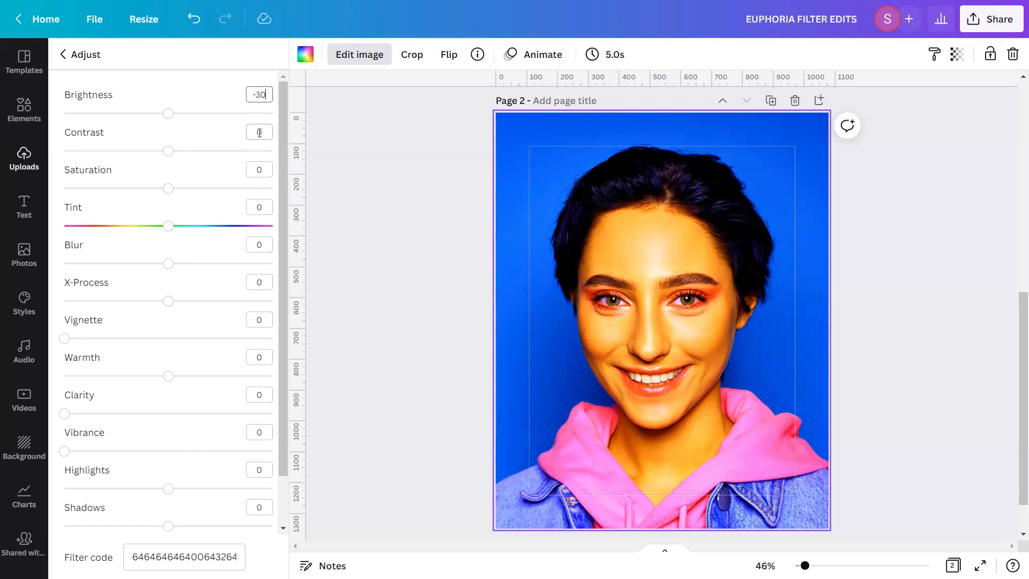
{"action": "left_click", "coordinate": [269, 172]}
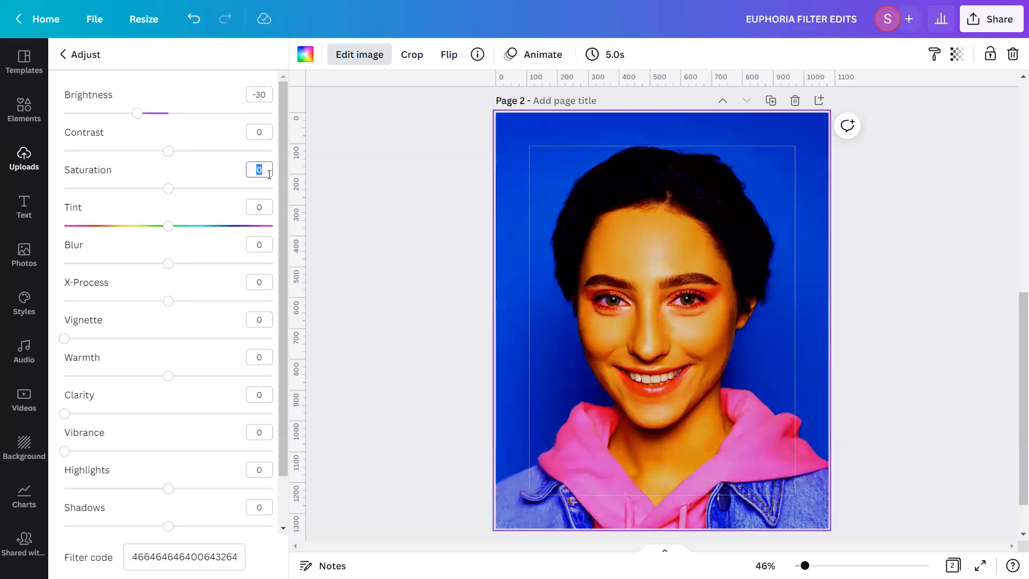
{"action": "type", "text": "80"}
{"action": "left_click", "coordinate": [259, 207]}
{"action": "type", "text": "28"}
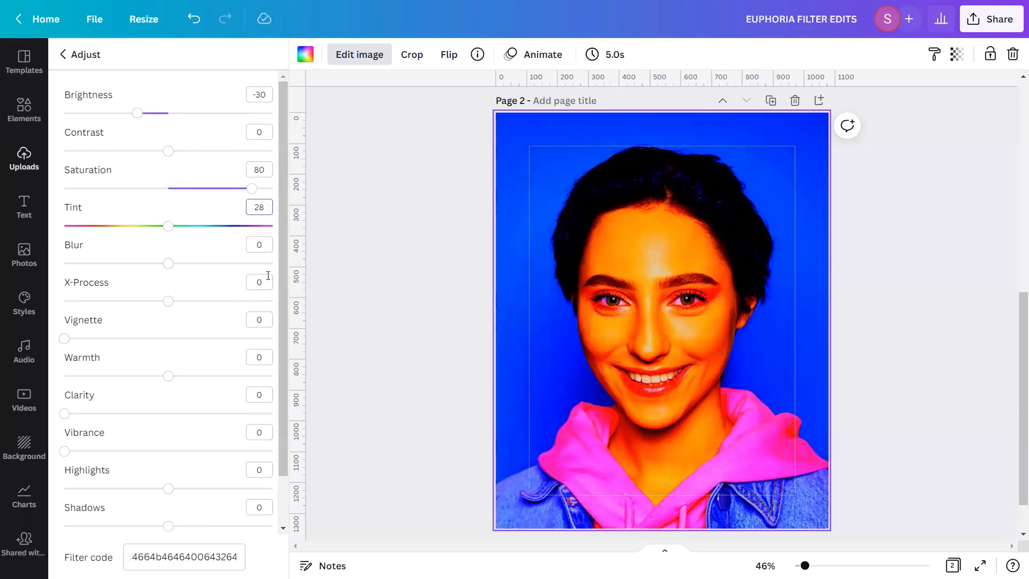
Set the portrait's warmth to -23, vibrance to 75, highlights to -24 and shadows to 12, and leave the image adjustments
{"action": "left_click", "coordinate": [262, 357]}
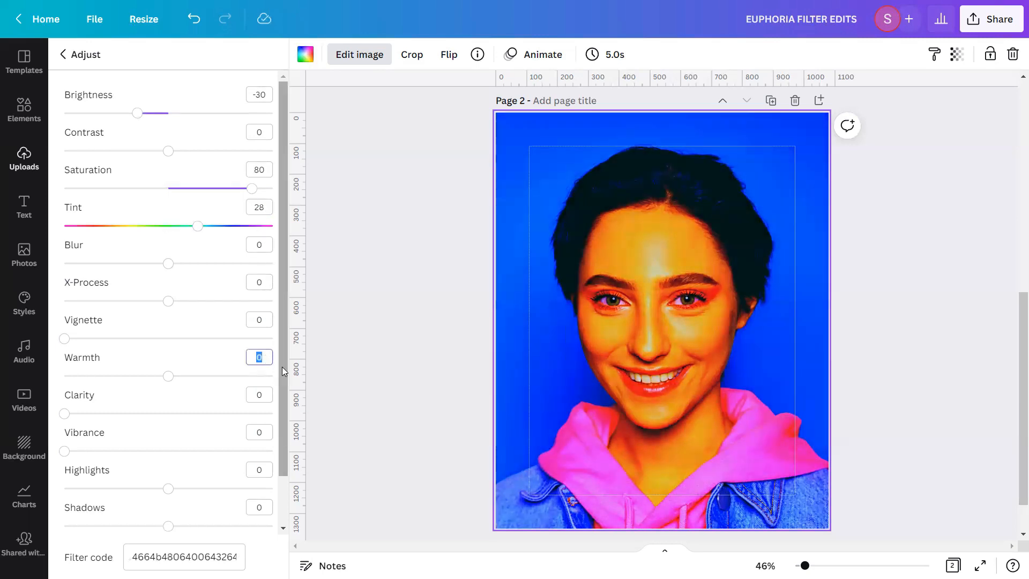
{"action": "type", "text": "-23"}
{"action": "left_click", "coordinate": [269, 438]}
{"action": "type", "text": "75"}
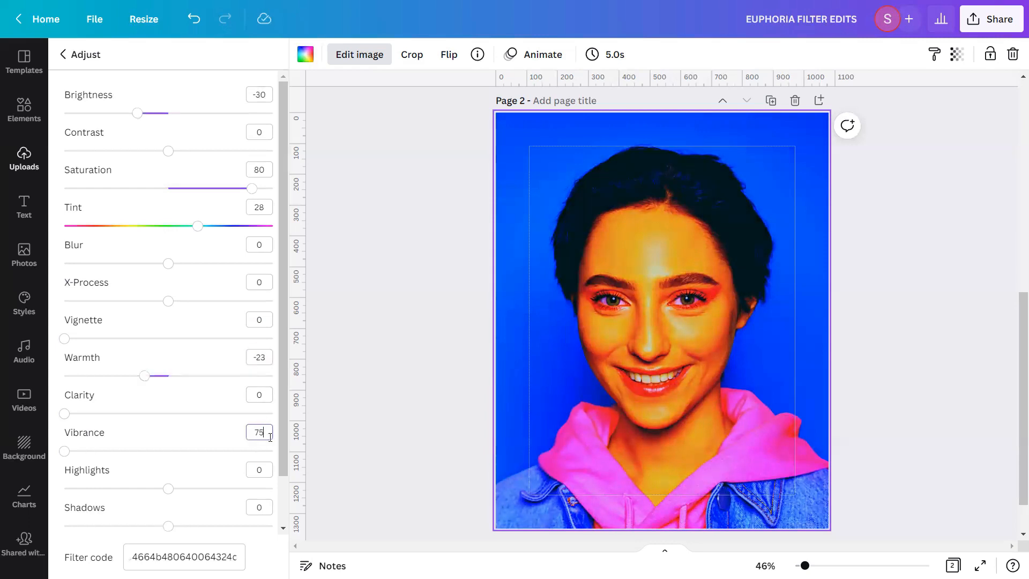
{"action": "left_click", "coordinate": [264, 470]}
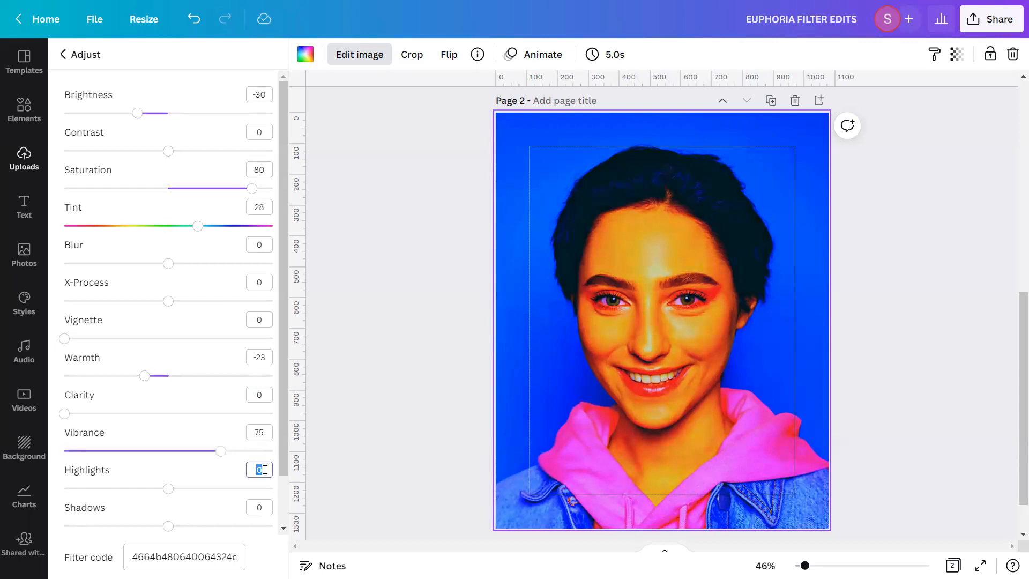
{"action": "type", "text": "-24"}
{"action": "left_click", "coordinate": [261, 511]}
{"action": "type", "text": "12"}
{"action": "left_click_drag", "start_coordinate": [286, 442], "coordinate": [281, 503]}
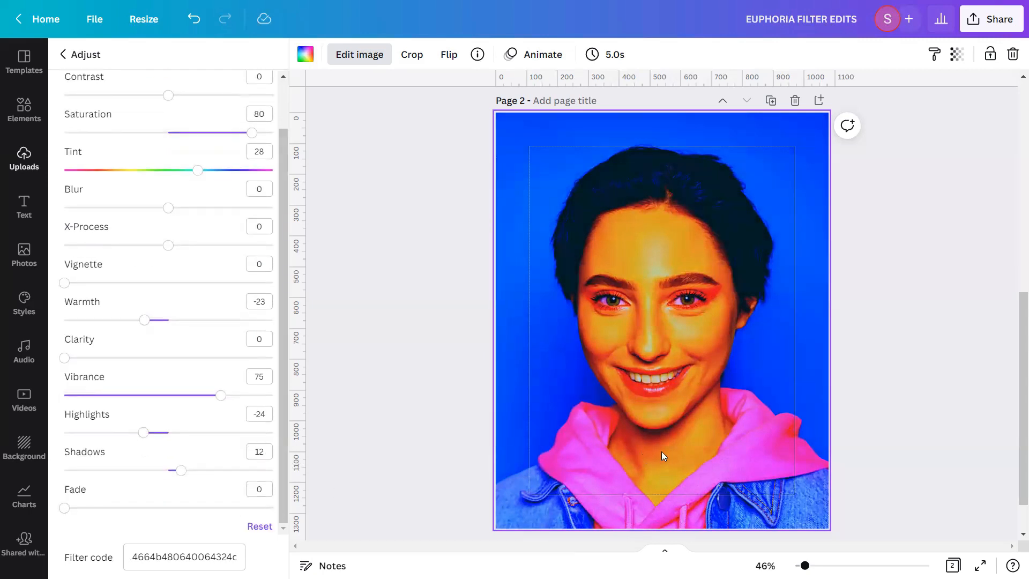
{"action": "left_click", "coordinate": [867, 450]}
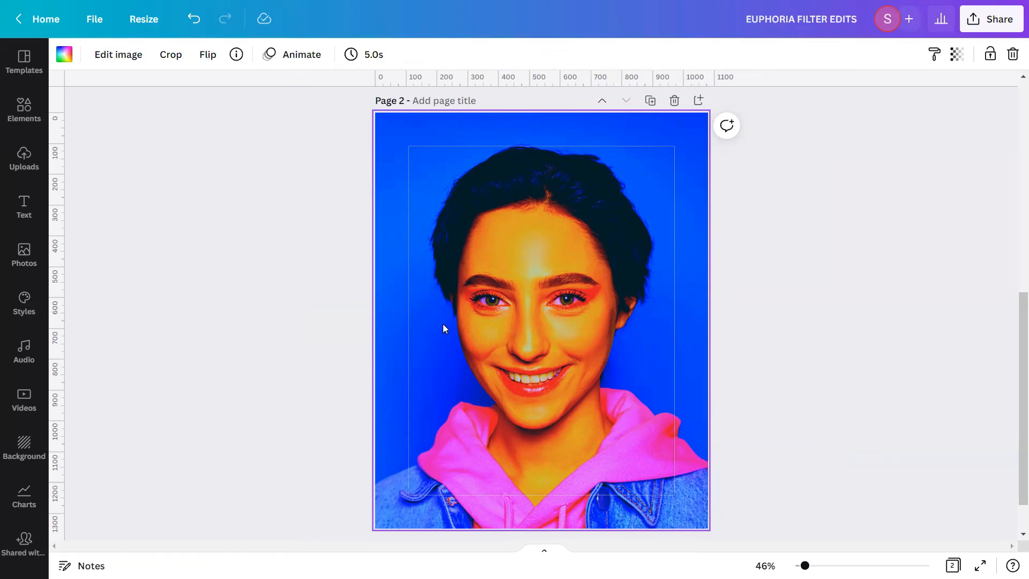
Search the photo library for "RAINBOW ART BACKGROUND NEON LIGHT DEFOCUSED RAYS" and check the first result's details
{"action": "left_click", "coordinate": [35, 251]}
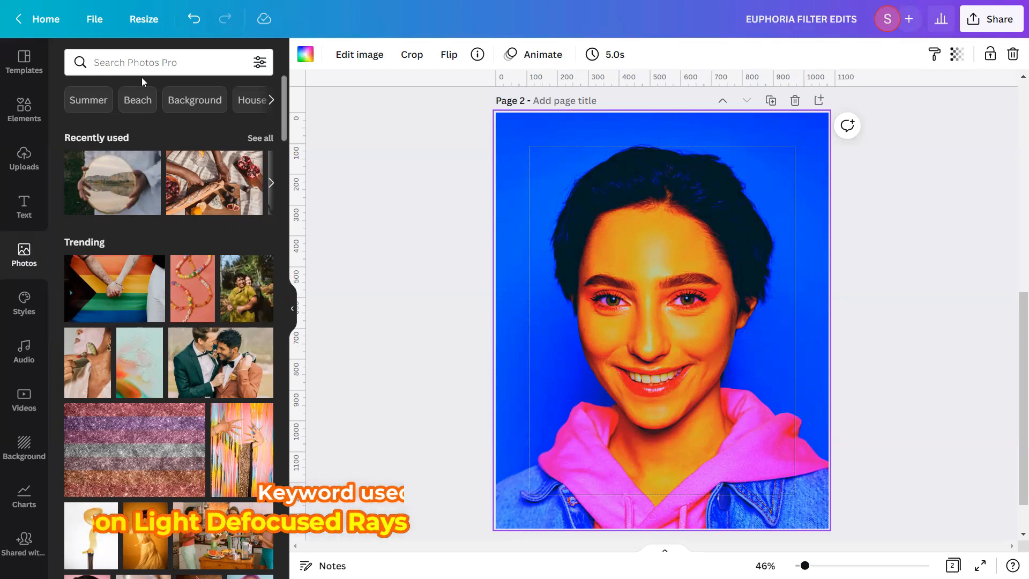
{"action": "left_click", "coordinate": [154, 61]}
{"action": "type", "text": "RA"}
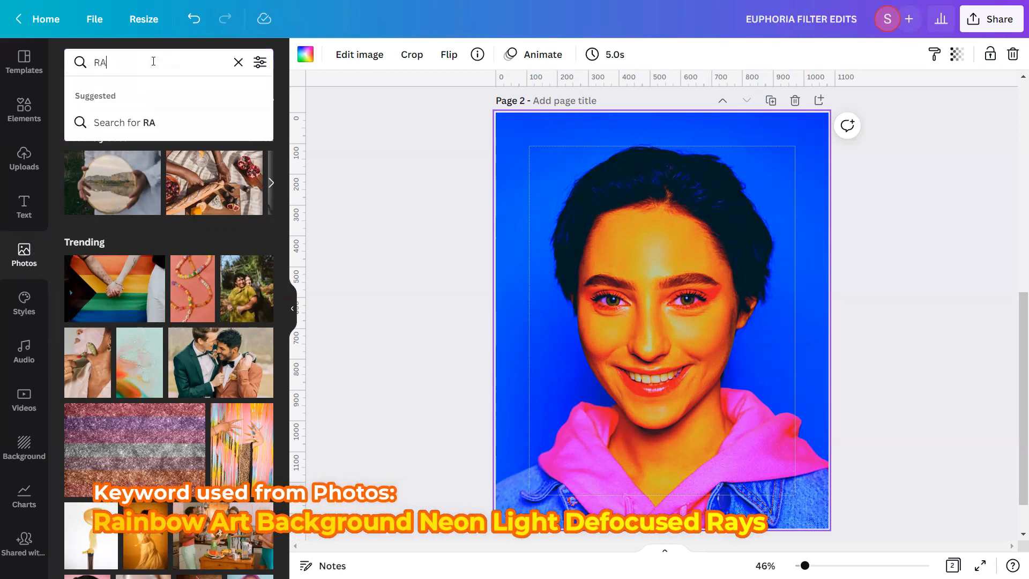
{"action": "type", "text": "INBOW ART BACKGROUND"}
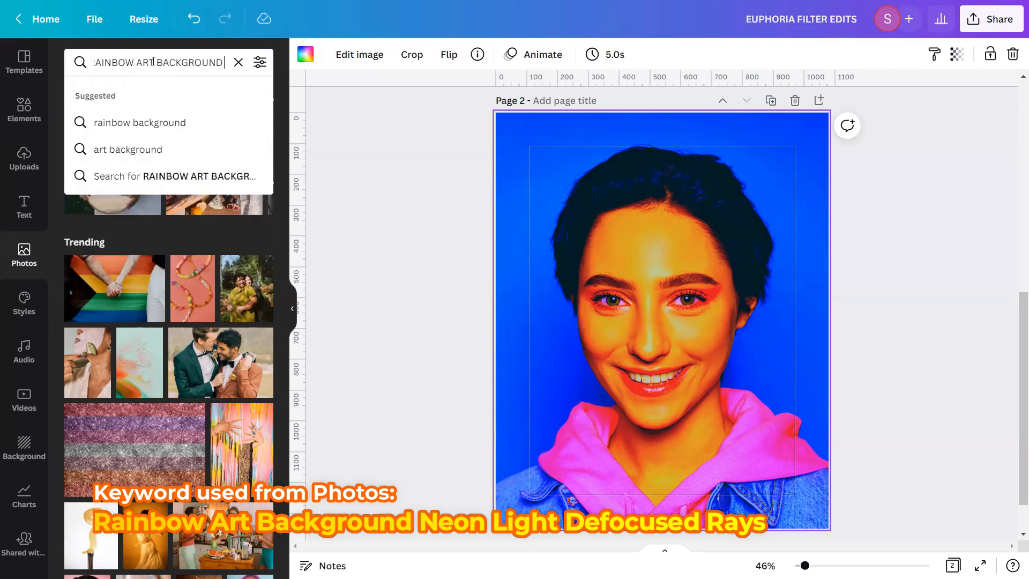
{"action": "type", "text": " NEON LI"}
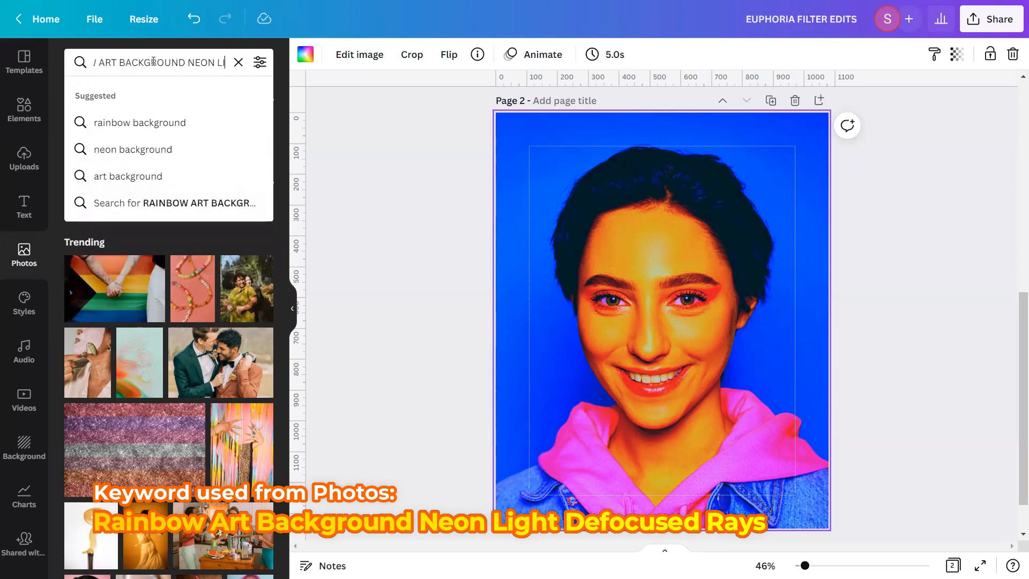
{"action": "type", "text": "GHT DEFO"}
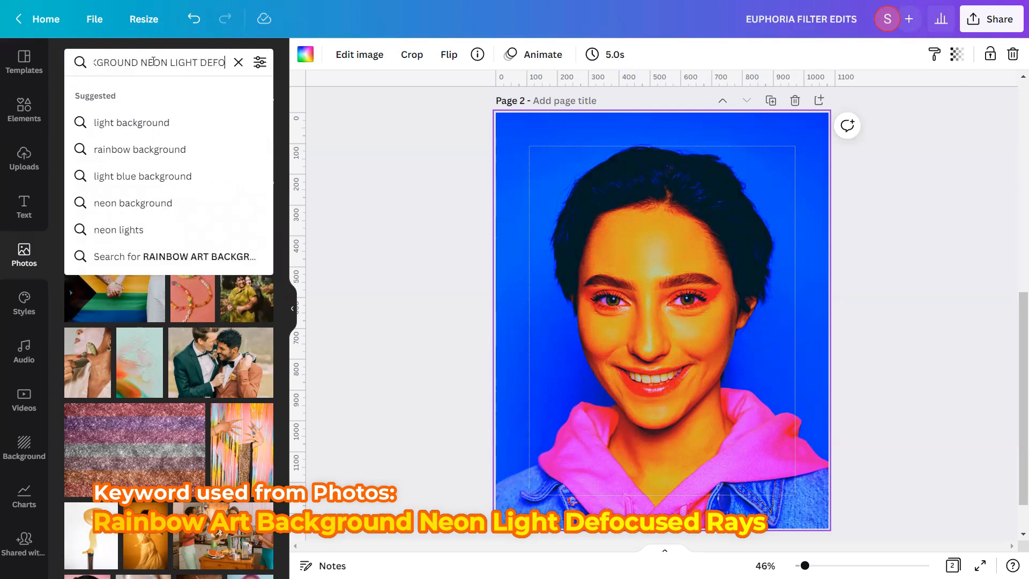
{"action": "type", "text": "CUSED RAYS"}
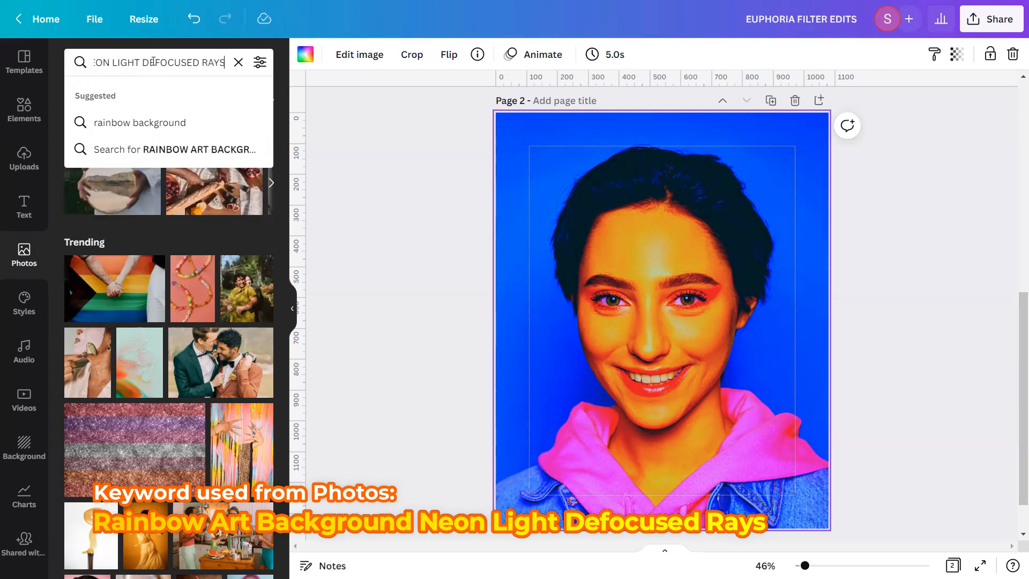
{"action": "key", "text": "Return"}
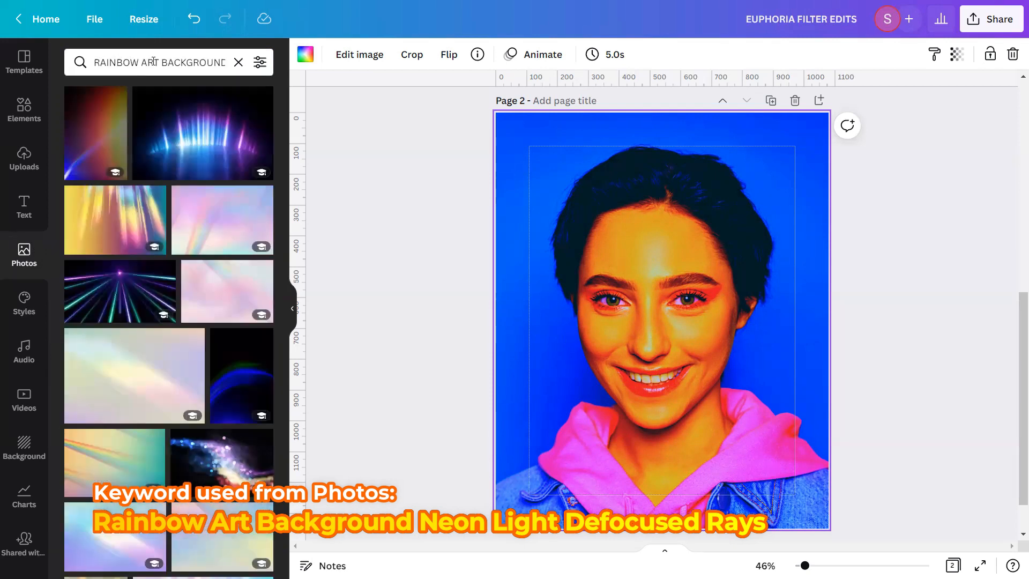
{"action": "left_click", "coordinate": [115, 97]}
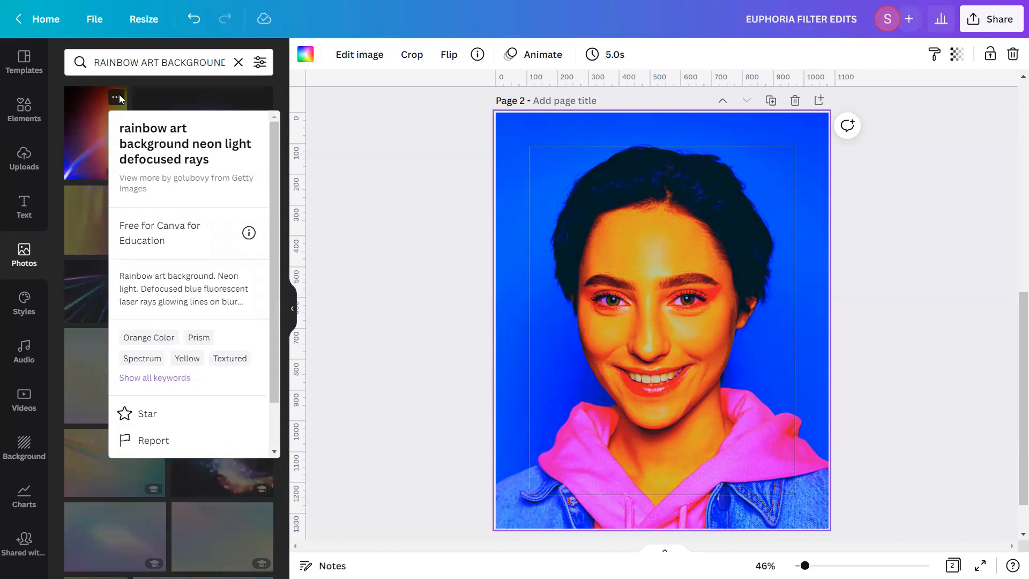
{"action": "left_click", "coordinate": [90, 125]}
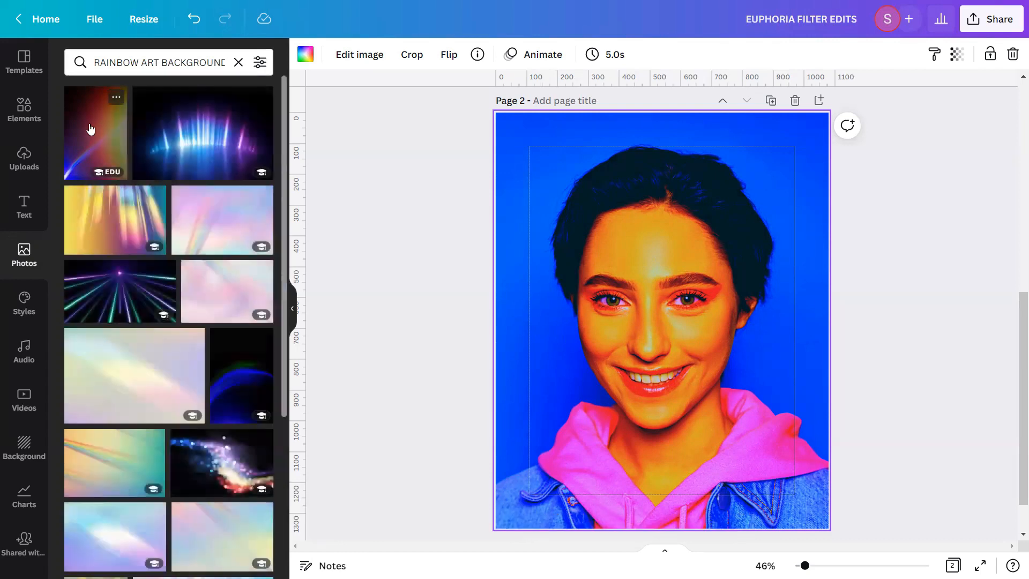
Add the first rainbow light rays photo from the search results to page 2 and clear the photo search
{"action": "left_click", "coordinate": [90, 126]}
{"action": "left_click", "coordinate": [260, 62]}
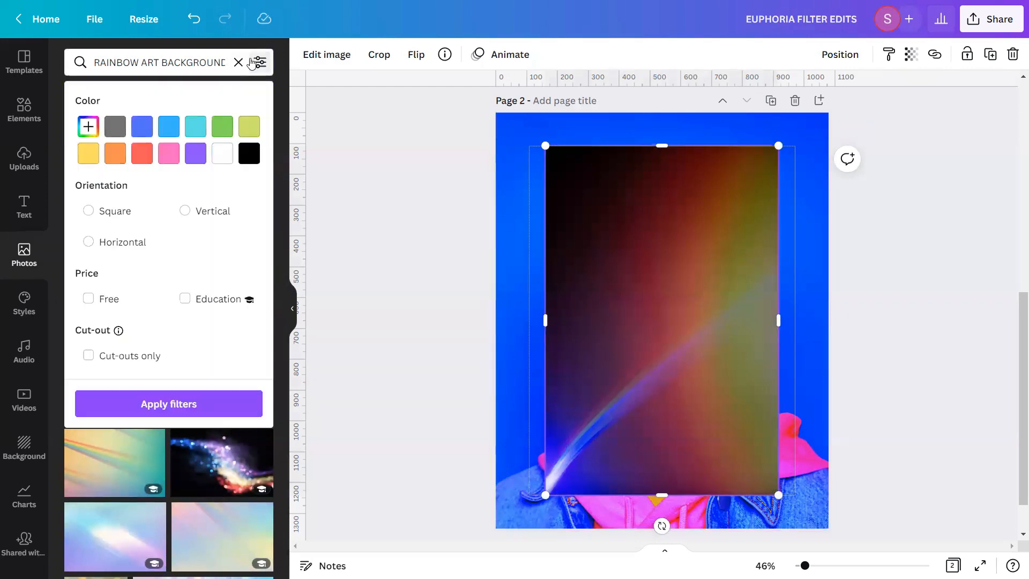
{"action": "left_click", "coordinate": [238, 63]}
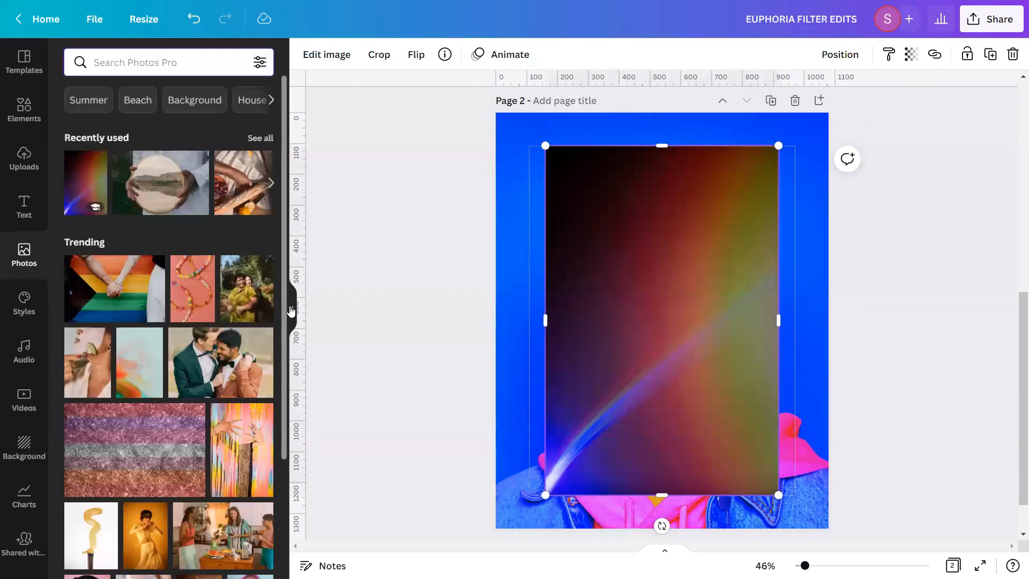
{"action": "left_click", "coordinate": [292, 308]}
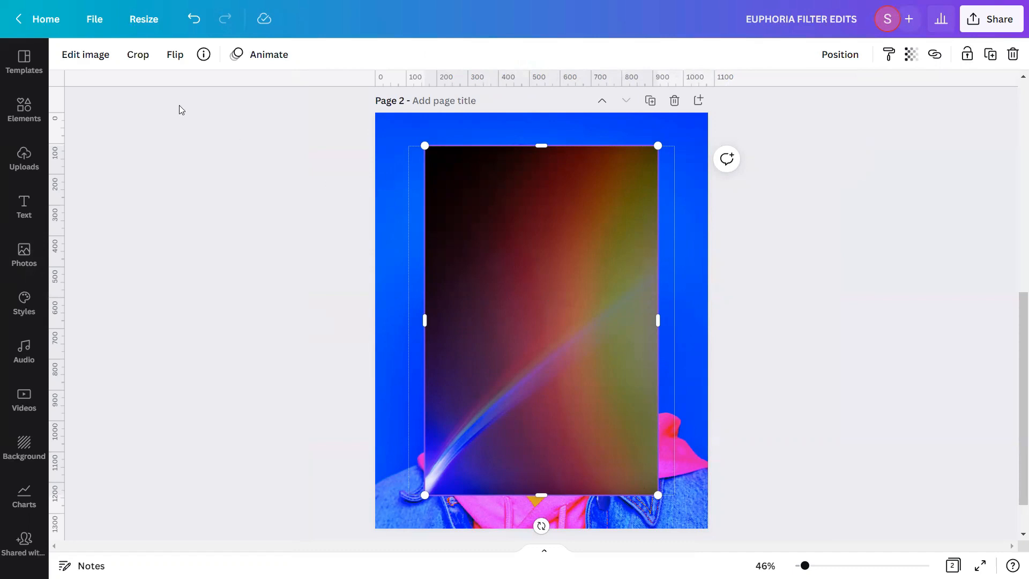
Adjust the rays photo with brightness 25, contrast 5 and saturation 100
{"action": "left_click", "coordinate": [106, 56]}
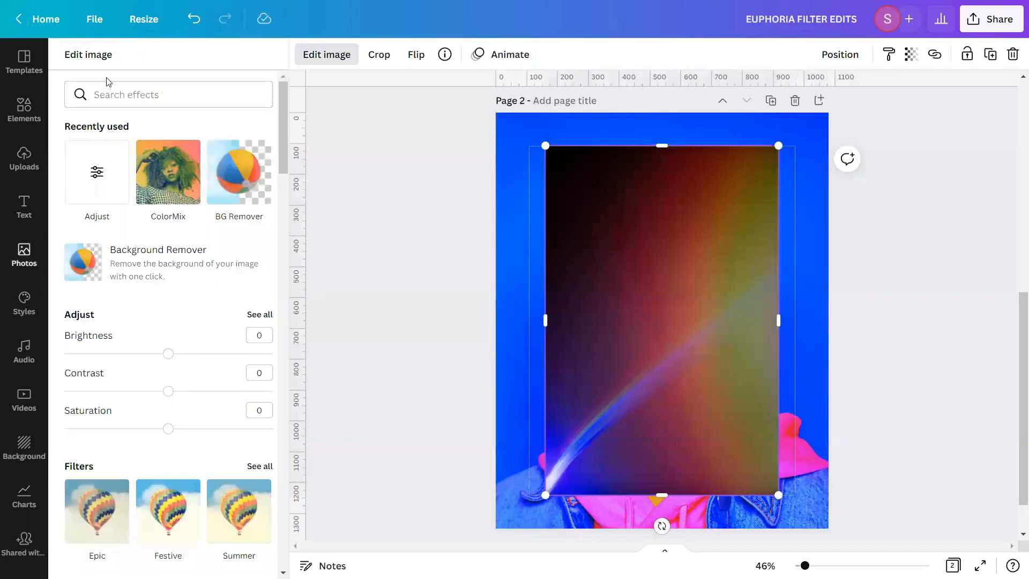
{"action": "left_click", "coordinate": [259, 314]}
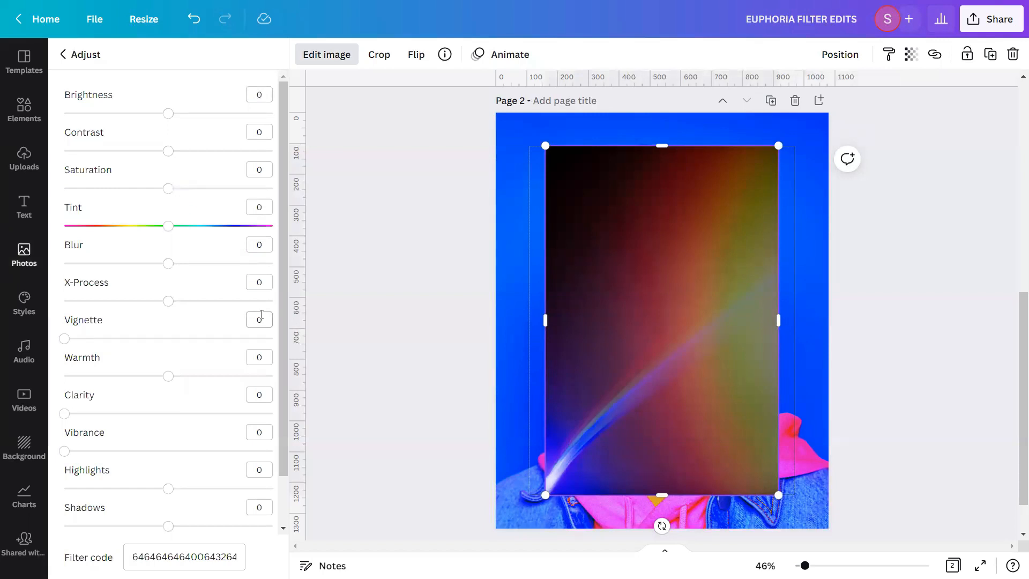
{"action": "left_click", "coordinate": [271, 90]}
{"action": "type", "text": "25"}
{"action": "left_click", "coordinate": [263, 134]}
{"action": "type", "text": "5"}
{"action": "left_click", "coordinate": [258, 171]}
{"action": "type", "text": "100"}
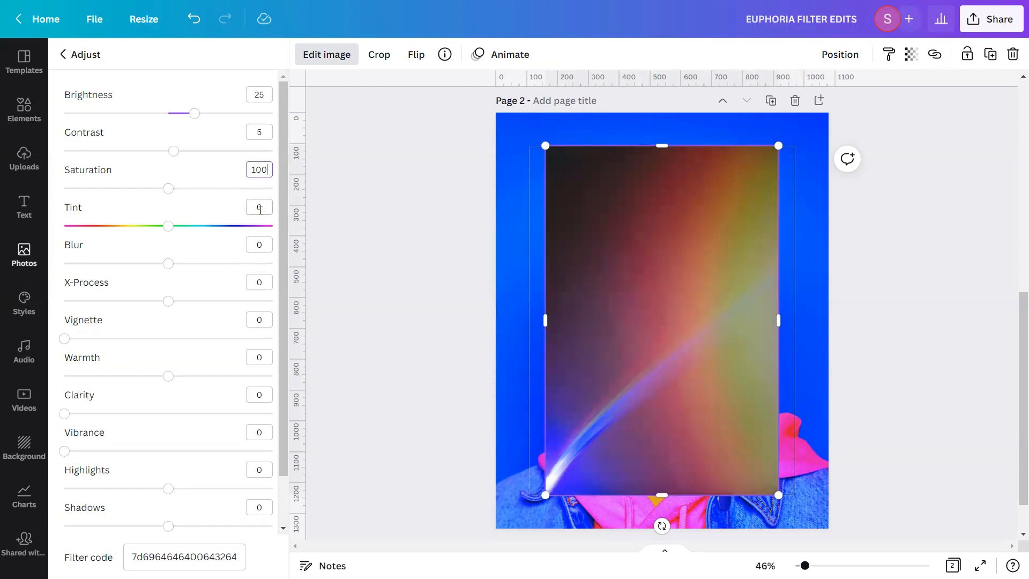
Set the rays photo's blur to -5, X-Process to -12 and clarity to 3
{"action": "left_click", "coordinate": [259, 244]}
{"action": "type", "text": "-5"}
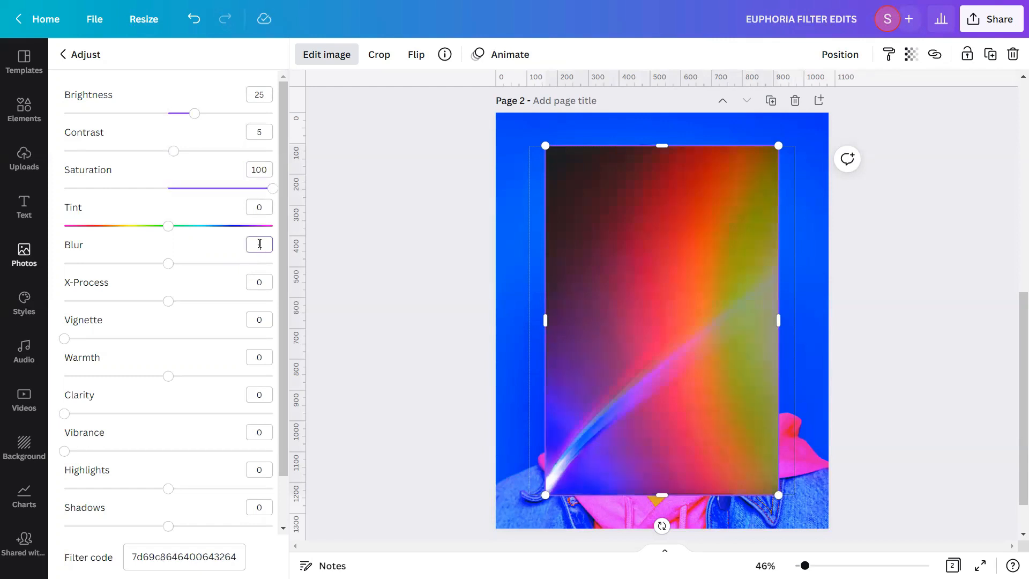
{"action": "left_click", "coordinate": [264, 281]}
{"action": "type", "text": "-12"}
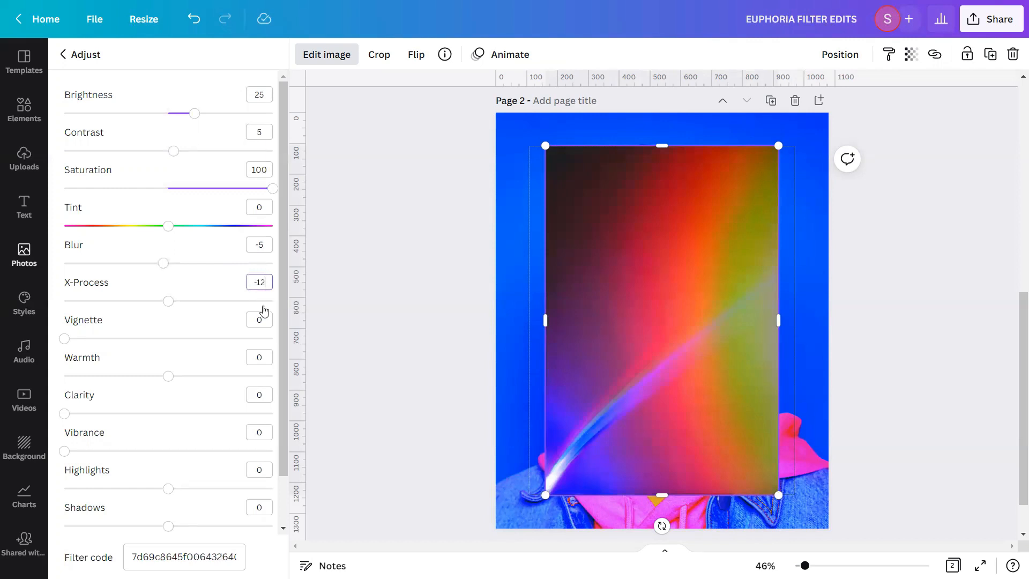
{"action": "left_click", "coordinate": [260, 394]}
{"action": "type", "text": "3"}
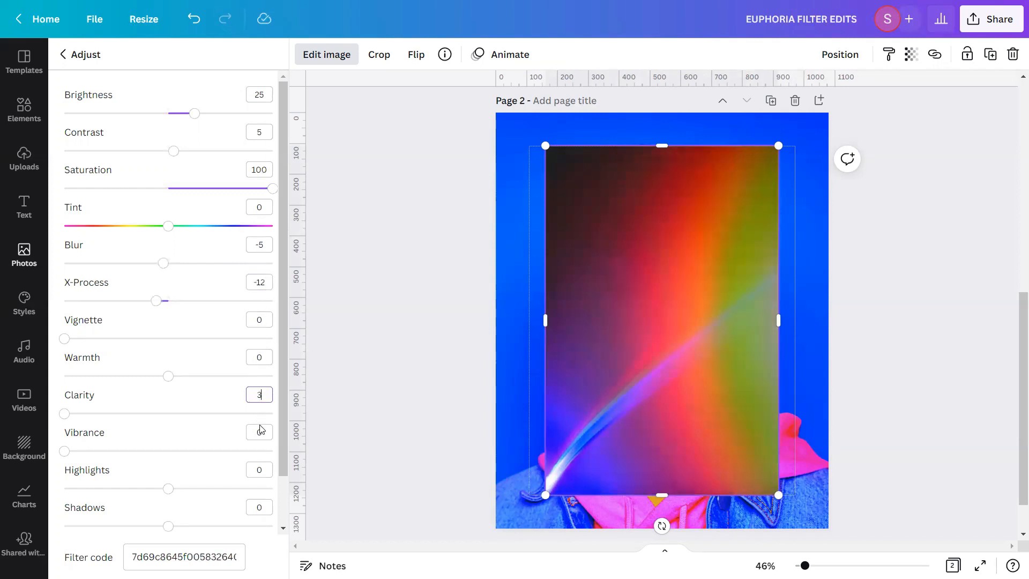
Set the rays photo's highlights to 100 and shadows to -100, and leave the image adjustments
{"action": "left_click", "coordinate": [260, 468]}
{"action": "type", "text": "100"}
{"action": "left_click", "coordinate": [257, 508]}
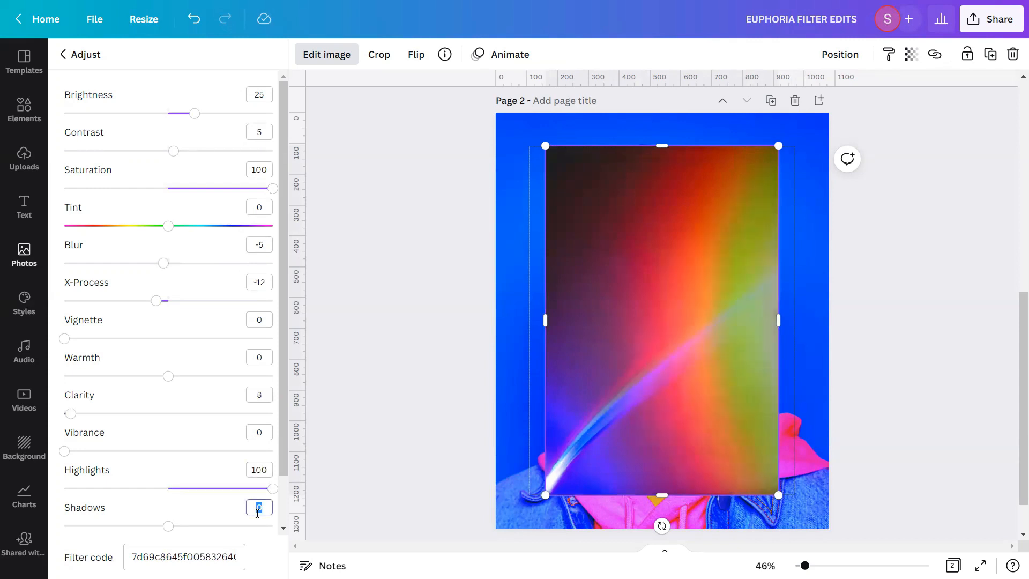
{"action": "type", "text": "-100"}
{"action": "scroll", "coordinate": [278, 470], "scroll_direction": "down", "scroll_amount": 2}
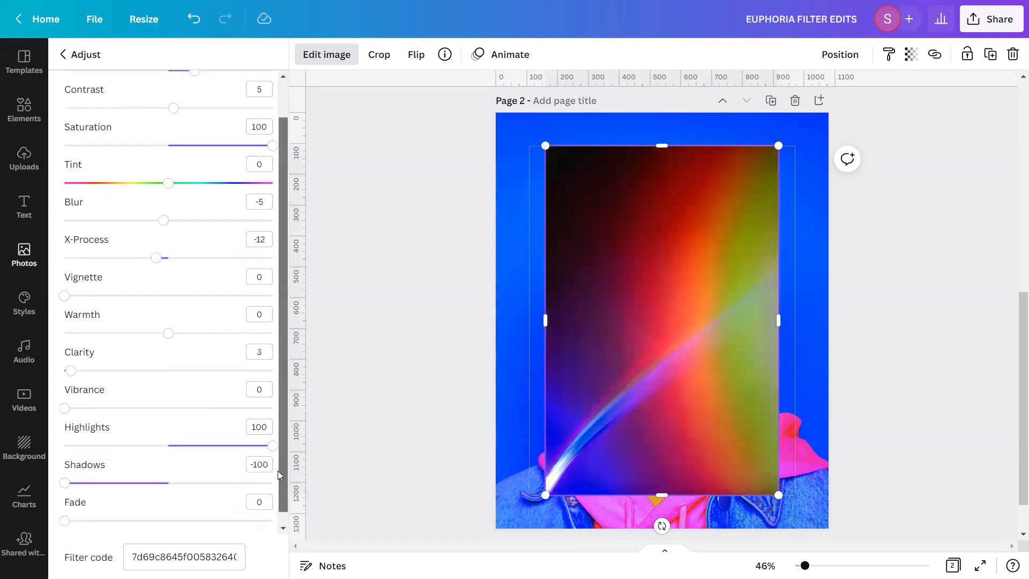
{"action": "left_click", "coordinate": [408, 442]}
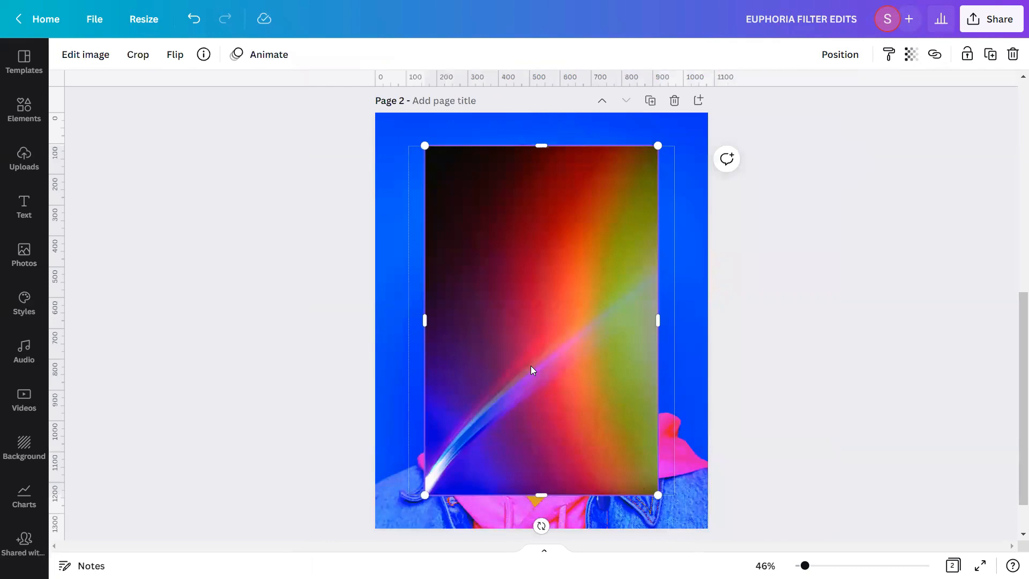
Set the rays photo's transparency to 30 so the portrait shows through
{"action": "left_click", "coordinate": [911, 54]}
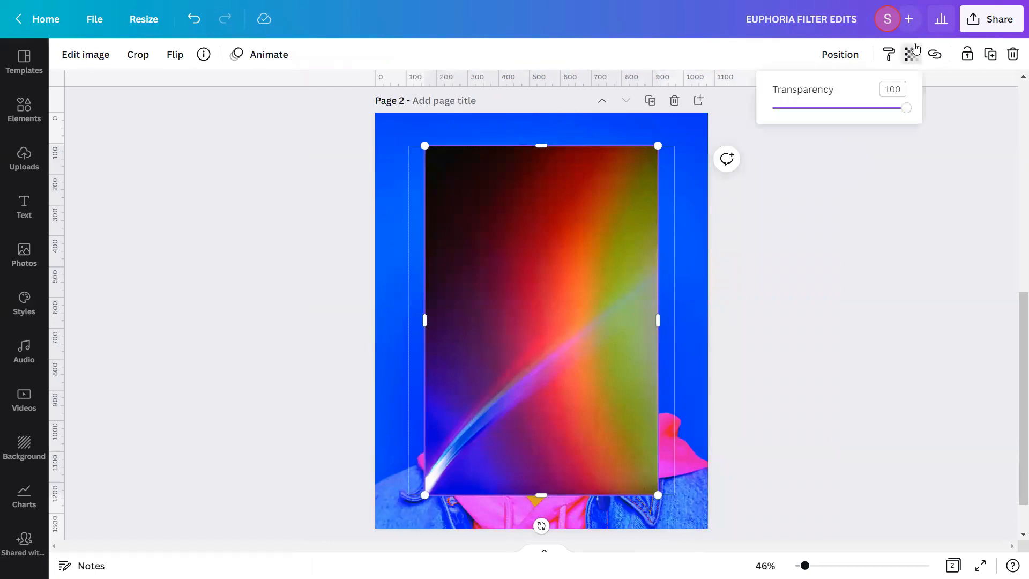
{"action": "double_click", "coordinate": [904, 90]}
{"action": "key", "text": "BackSpace"}
{"action": "type", "text": "30"}
{"action": "key", "text": "Return"}
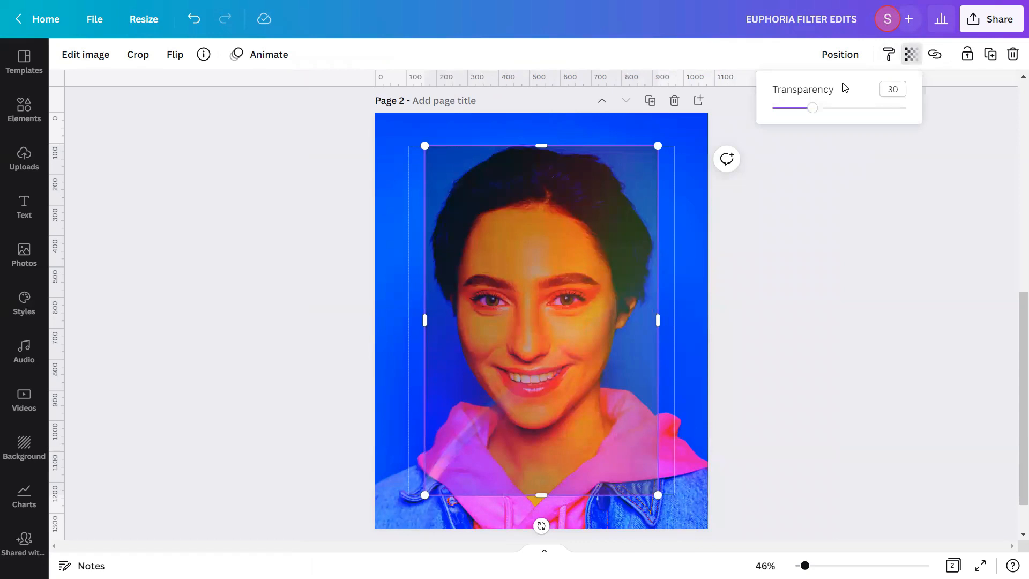
Align the rays photo to the bottom and left edges of the page
{"action": "left_click", "coordinate": [846, 54]}
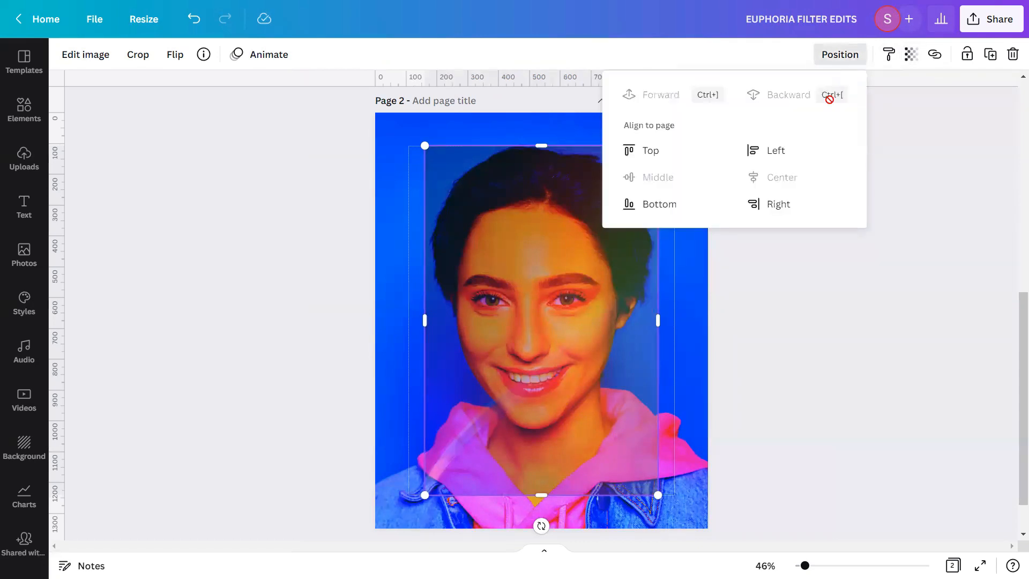
{"action": "left_click", "coordinate": [673, 206]}
{"action": "left_click", "coordinate": [766, 152]}
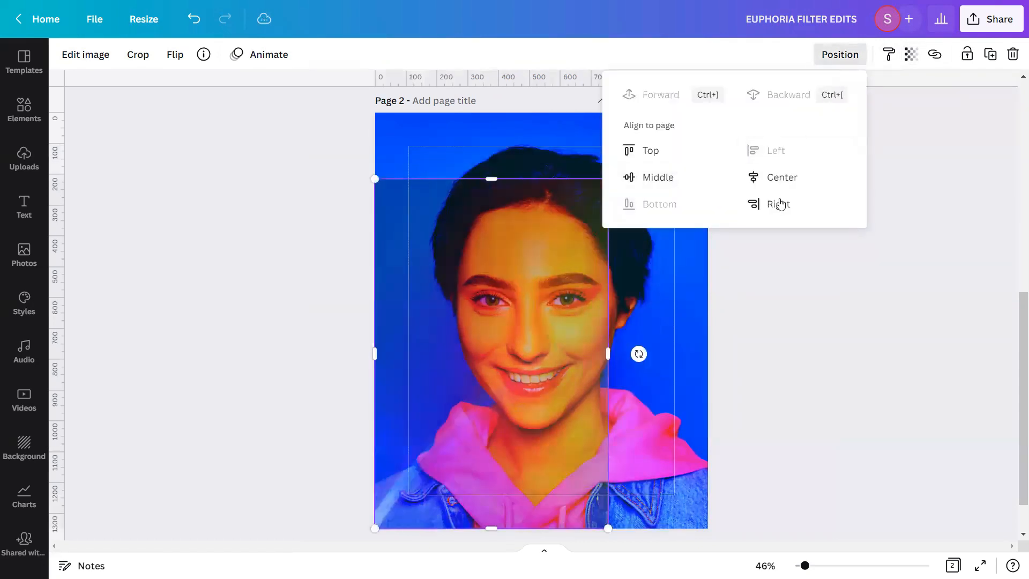
{"action": "left_click", "coordinate": [797, 337]}
Enlarge the rays photo proportionally until it covers the whole page, and lock it in place
{"action": "scroll", "coordinate": [718, 351], "scroll_direction": "up", "scroll_amount": 2}
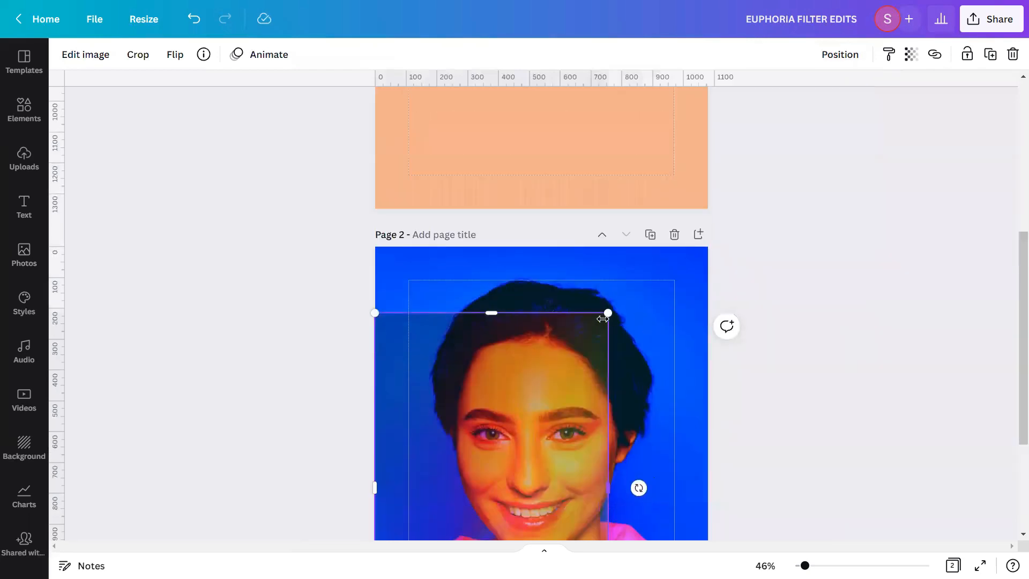
{"action": "left_click_drag", "start_coordinate": [607, 310], "coordinate": [721, 172]}
{"action": "left_click", "coordinate": [845, 52]}
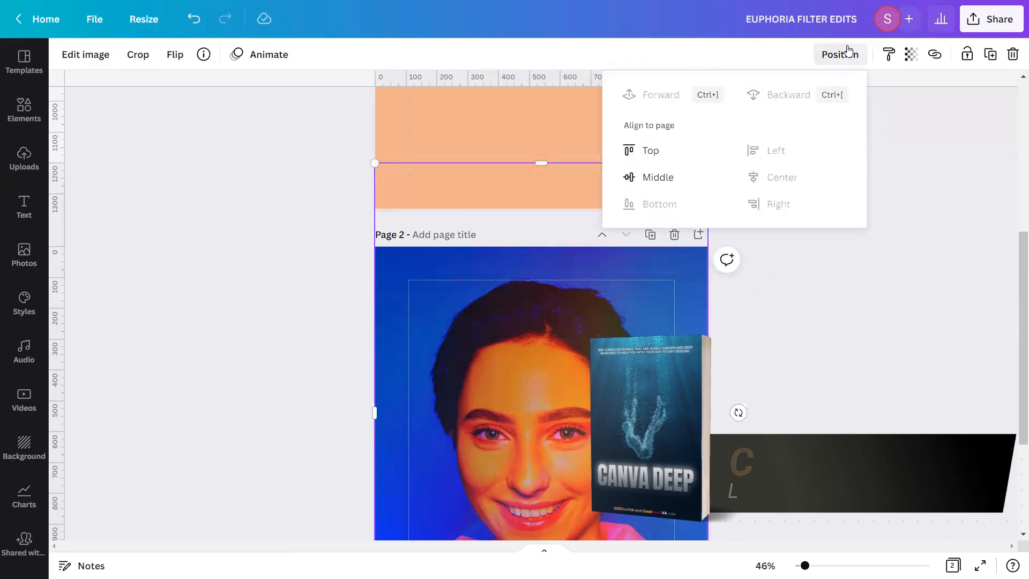
{"action": "left_click", "coordinate": [910, 54]}
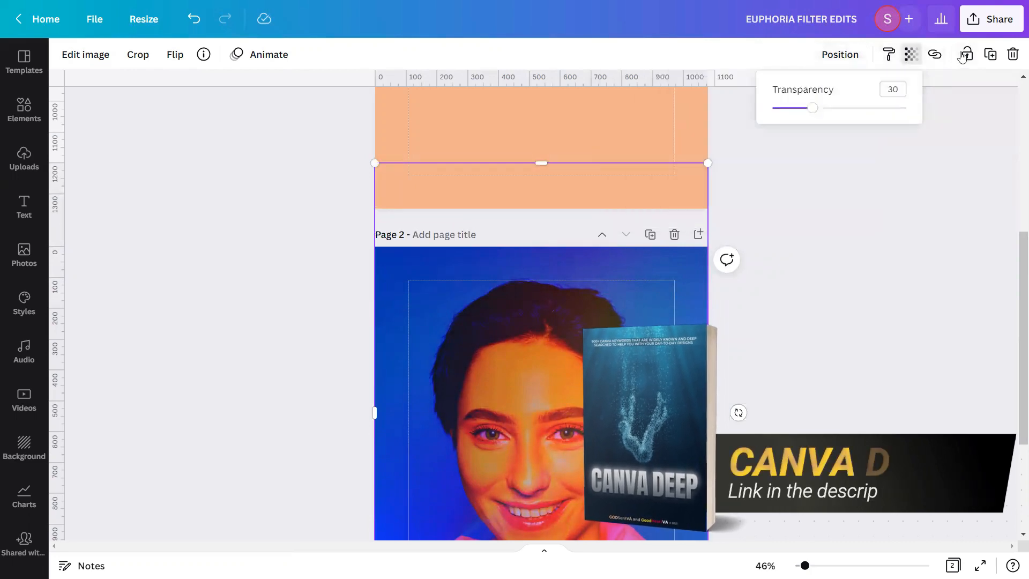
{"action": "left_click", "coordinate": [963, 56]}
{"action": "left_click", "coordinate": [897, 234]}
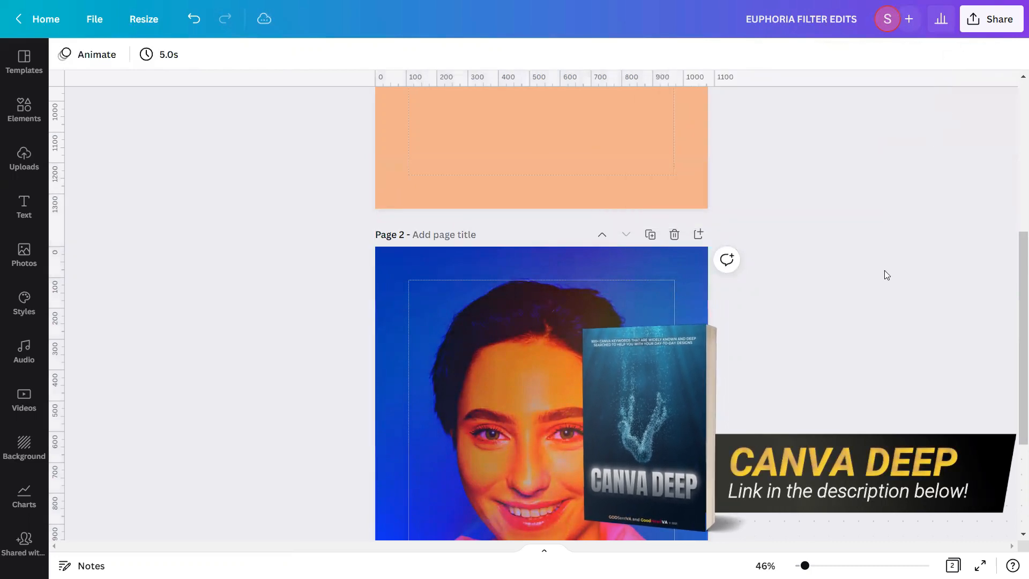
{"action": "scroll", "coordinate": [884, 270], "scroll_direction": "down", "scroll_amount": 3}
{"action": "left_click_drag", "start_coordinate": [1014, 323], "coordinate": [1014, 344]}
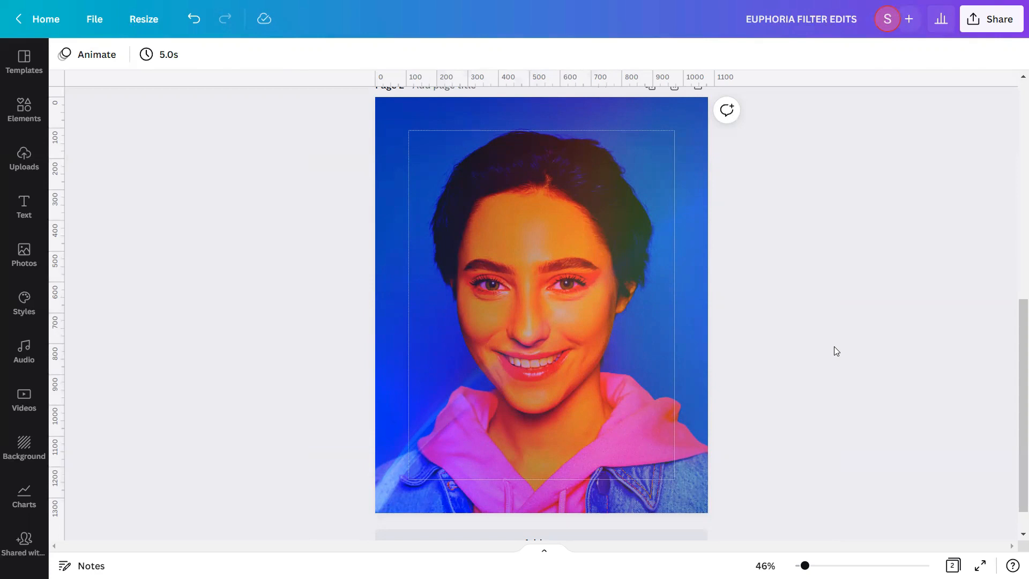
Add a new blank page directly after the title page
{"action": "scroll", "coordinate": [834, 346], "scroll_direction": "up", "scroll_amount": 10}
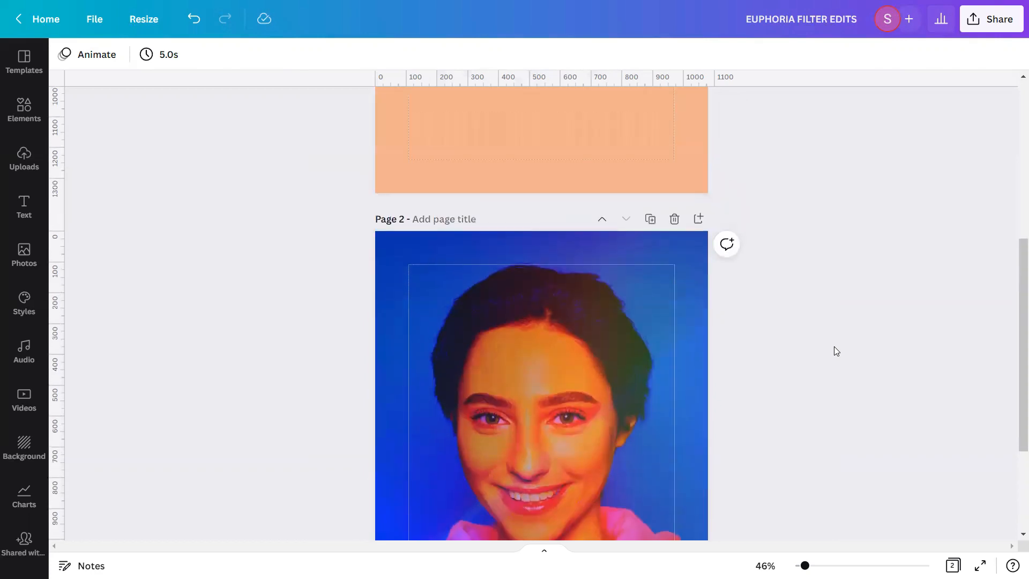
{"action": "left_click", "coordinate": [699, 112]}
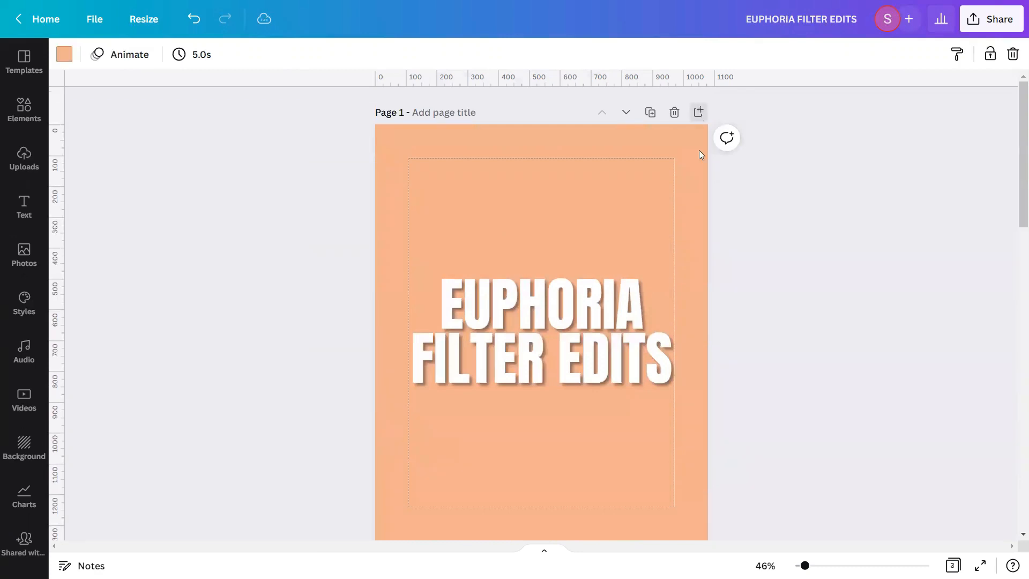
{"action": "key", "text": "Delete"}
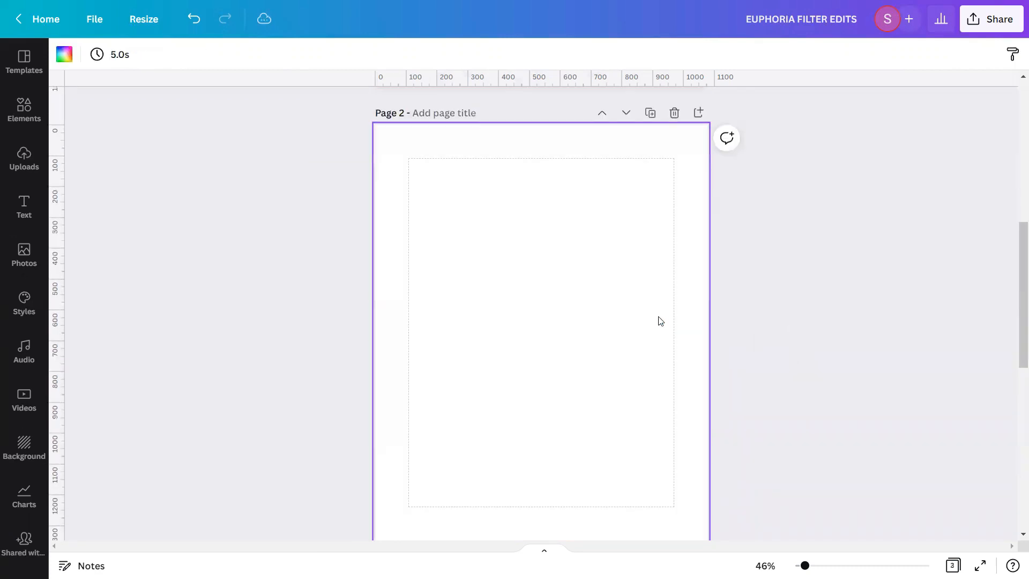
{"action": "left_click_drag", "start_coordinate": [1013, 302], "coordinate": [1011, 309]}
{"action": "left_click", "coordinate": [634, 399]}
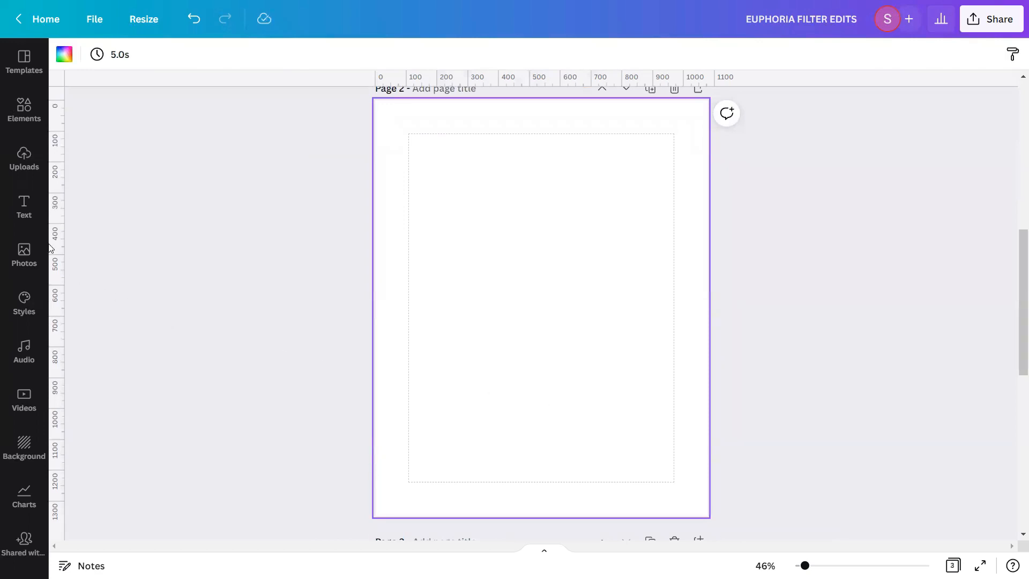
Insert the uploaded original portrait on the blank page and set it as the page background
{"action": "left_click", "coordinate": [41, 163]}
{"action": "left_click", "coordinate": [82, 224]}
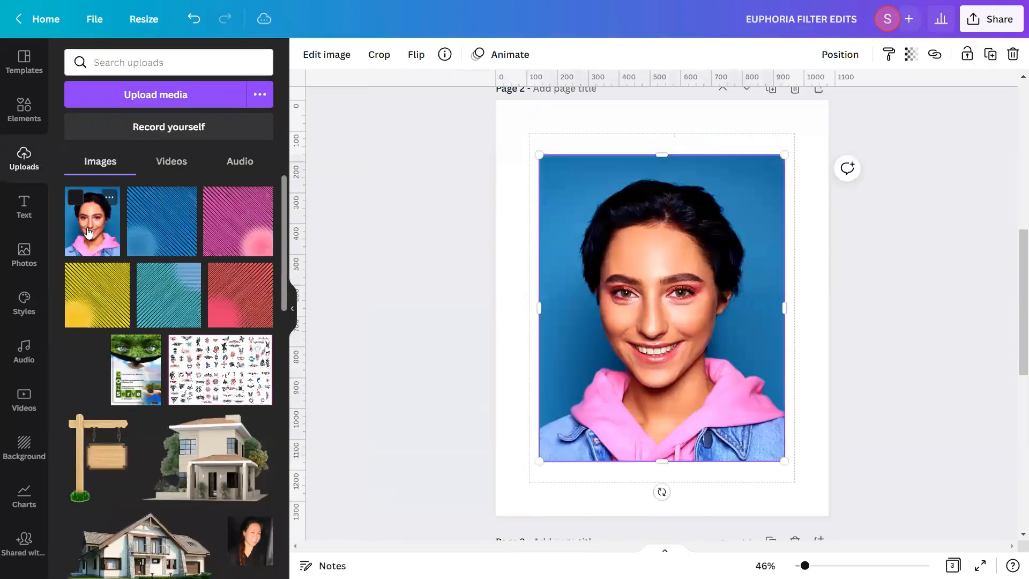
{"action": "left_click", "coordinate": [292, 309]}
{"action": "right_click", "coordinate": [513, 292]}
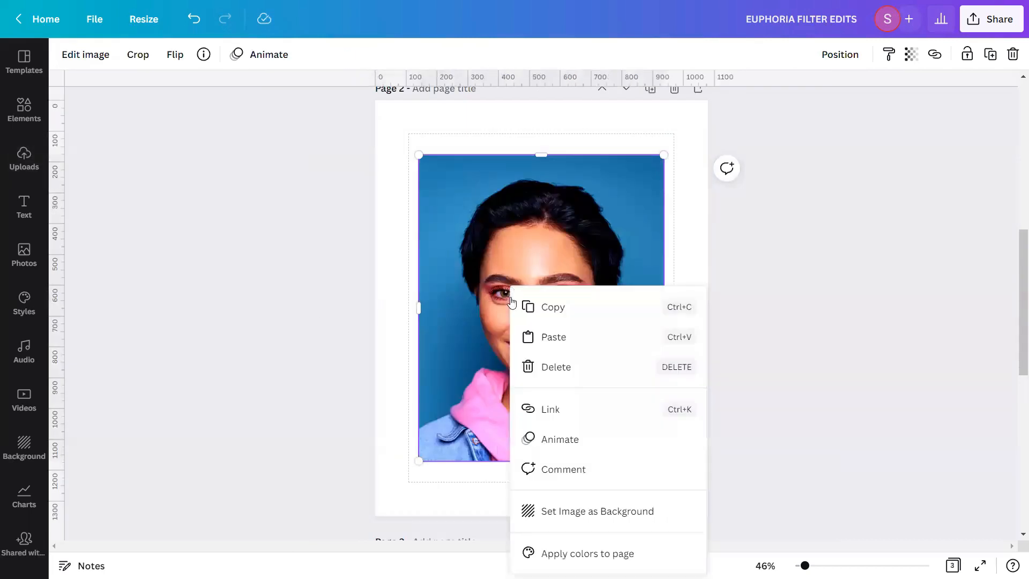
{"action": "left_click", "coordinate": [534, 514]}
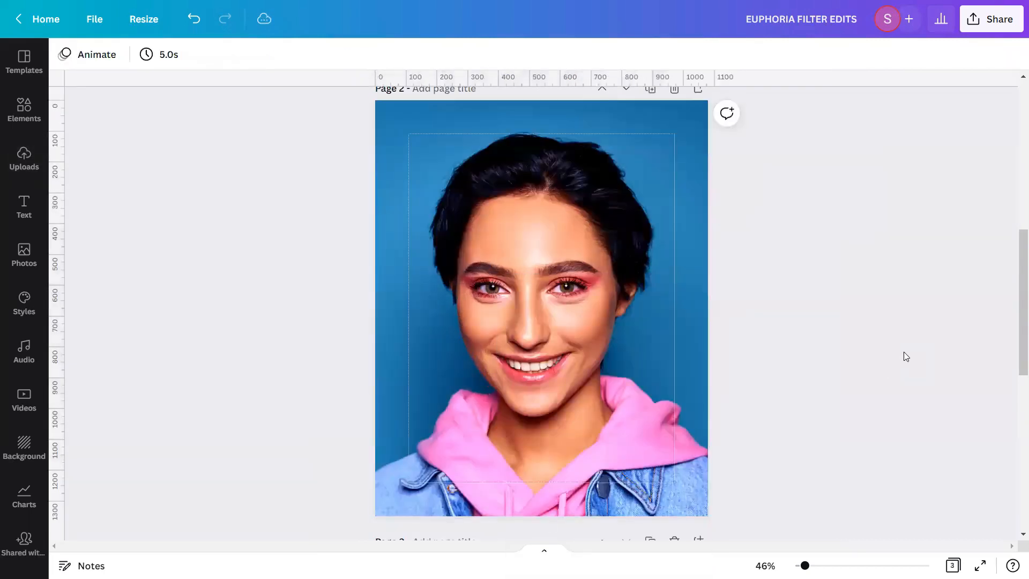
Present the design full screen and compare the original portrait with the edited version on the following page
{"action": "left_click", "coordinate": [980, 565]}
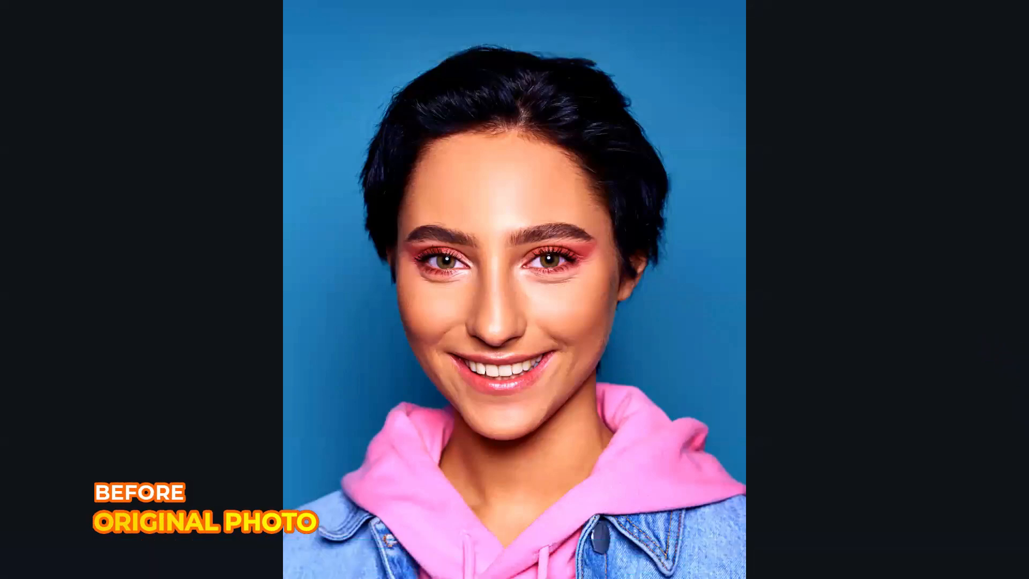
{"action": "key", "text": "Right"}
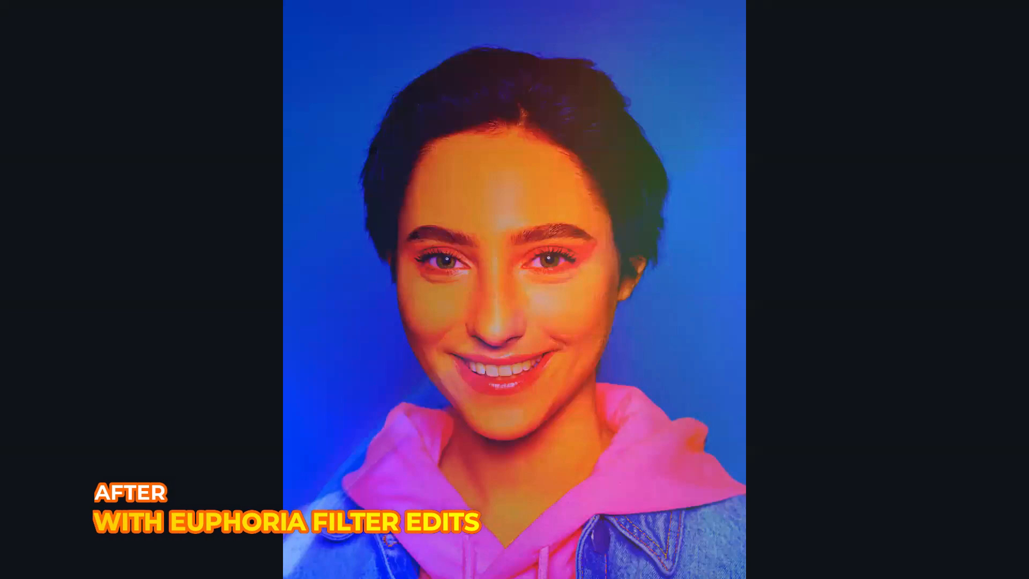